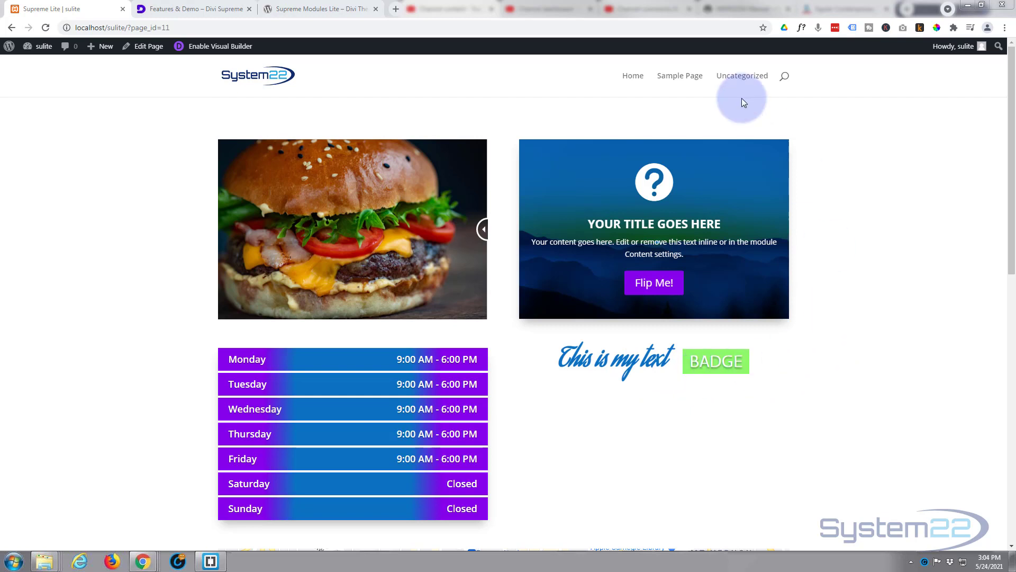
Browse the Divi Supreme features page and go to the free Supreme Modules Lite download
{"action": "left_click", "coordinate": [196, 9]}
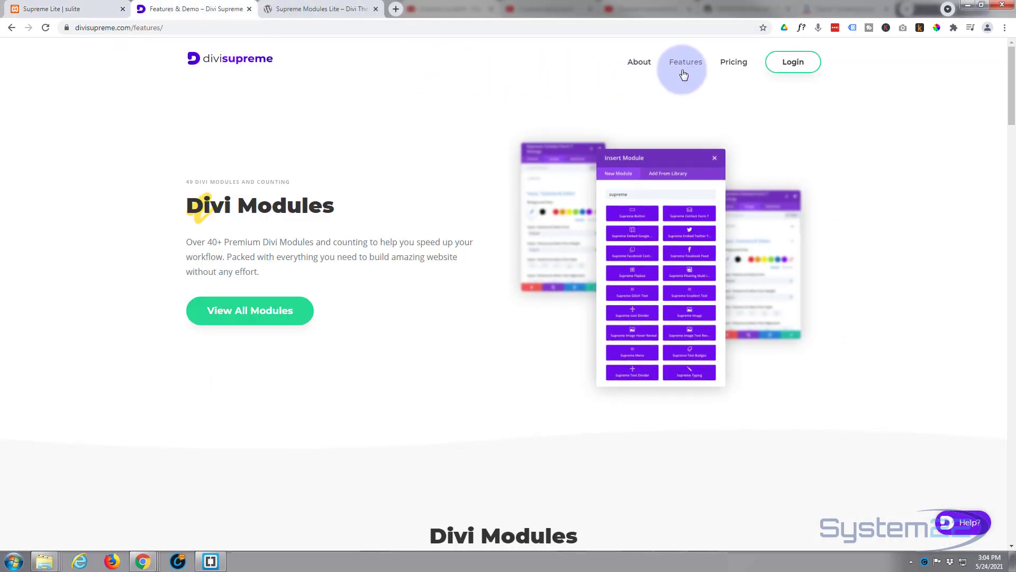
{"action": "left_click_drag", "start_coordinate": [1012, 111], "coordinate": [998, 495]}
{"action": "left_click", "coordinate": [541, 228]}
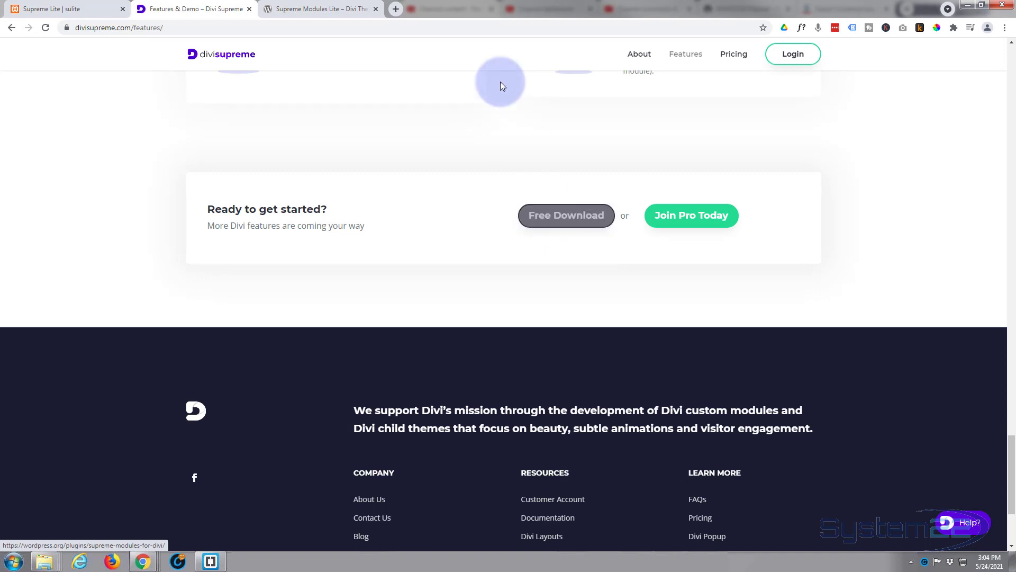
{"action": "left_click", "coordinate": [306, 9]}
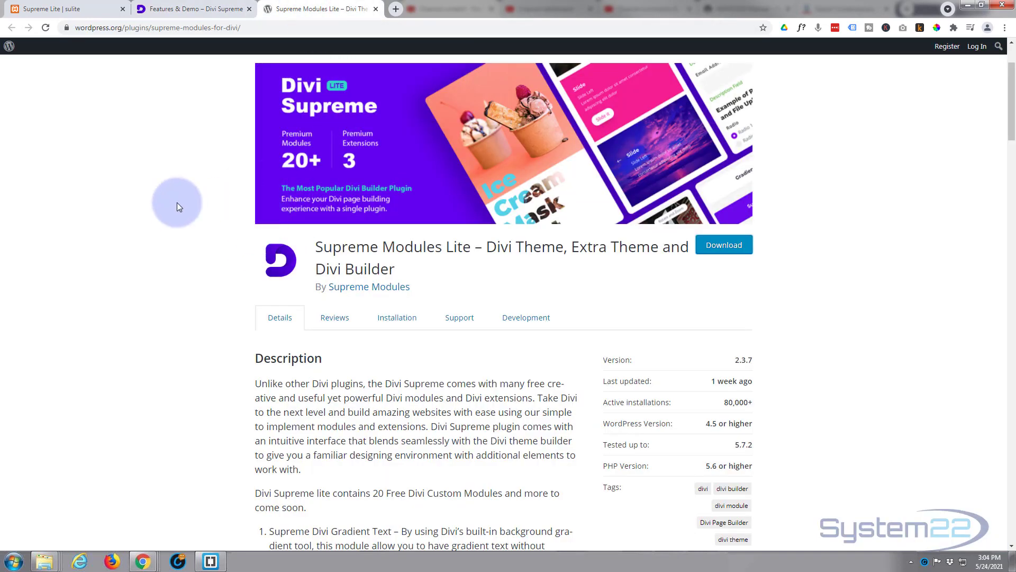
{"action": "scroll", "coordinate": [177, 207], "scroll_direction": "down", "scroll_amount": 4}
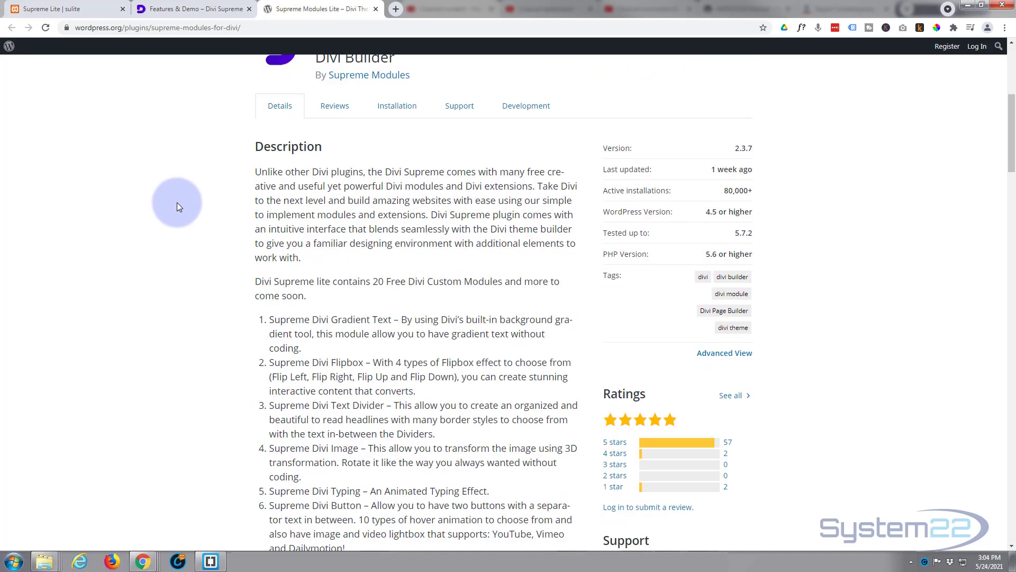
{"action": "scroll", "coordinate": [177, 204], "scroll_direction": "down", "scroll_amount": 6}
{"action": "scroll", "coordinate": [177, 205], "scroll_direction": "down", "scroll_amount": 6}
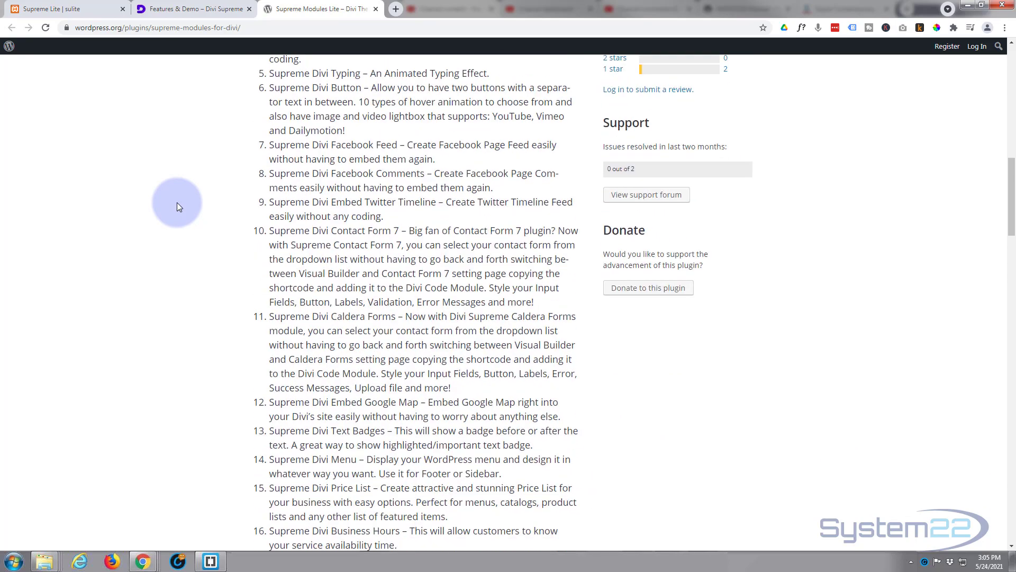
{"action": "scroll", "coordinate": [177, 204], "scroll_direction": "up", "scroll_amount": 16}
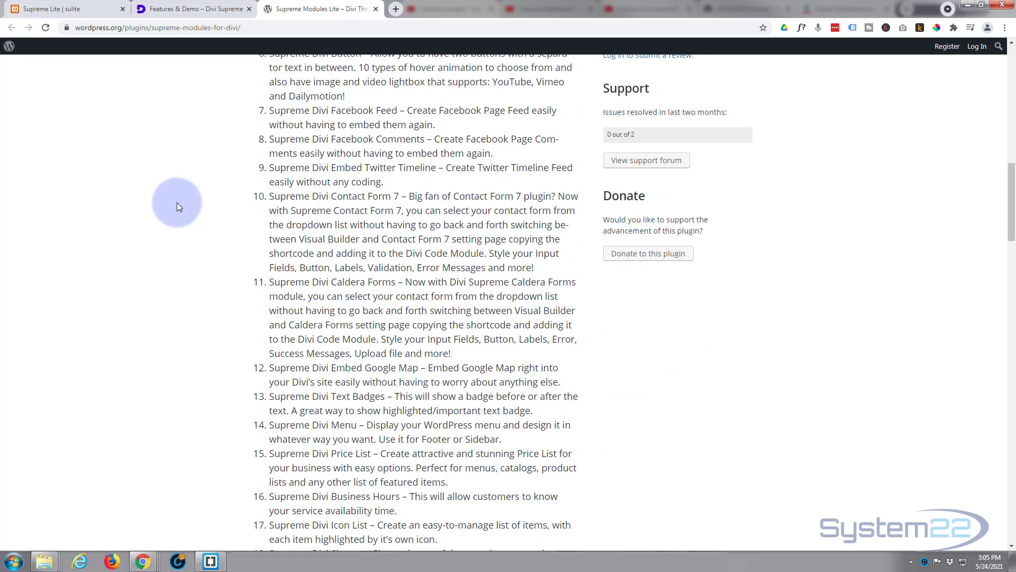
{"action": "scroll", "coordinate": [177, 203], "scroll_direction": "up", "scroll_amount": 2}
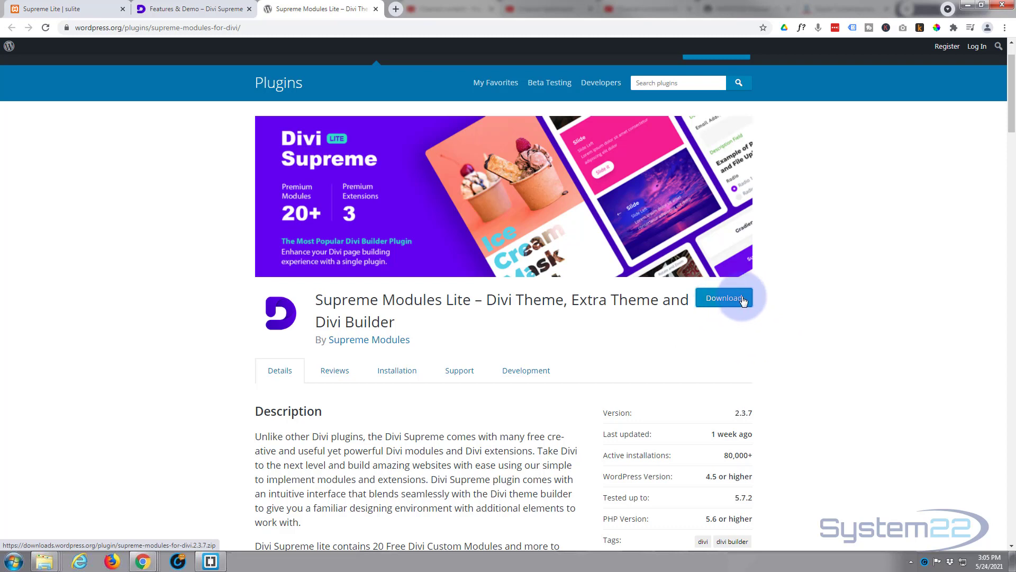
Enable the Visual Builder on the sulite test page and delete the old 'This is my text' badge module
{"action": "left_click", "coordinate": [71, 9]}
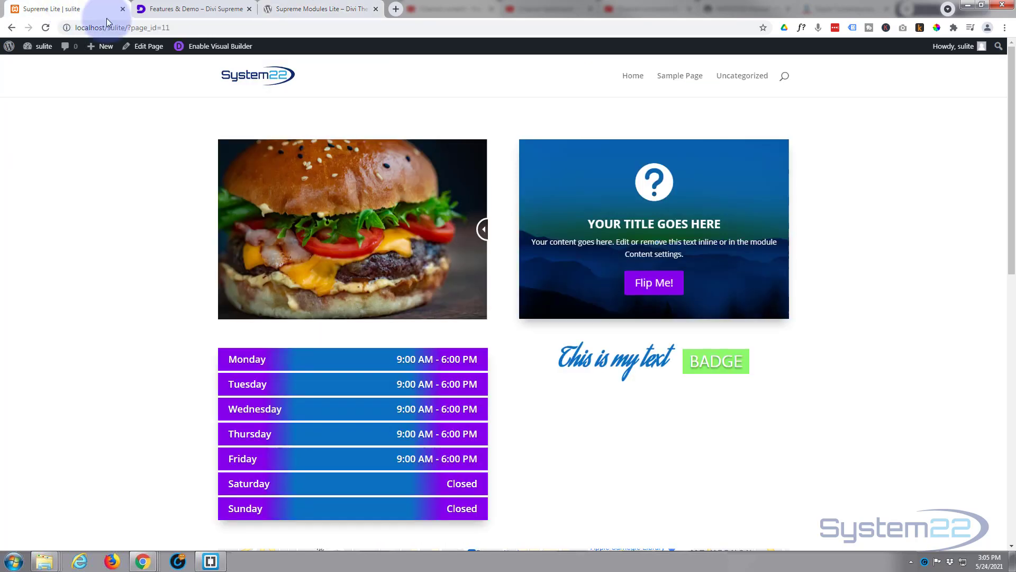
{"action": "left_click", "coordinate": [216, 48]}
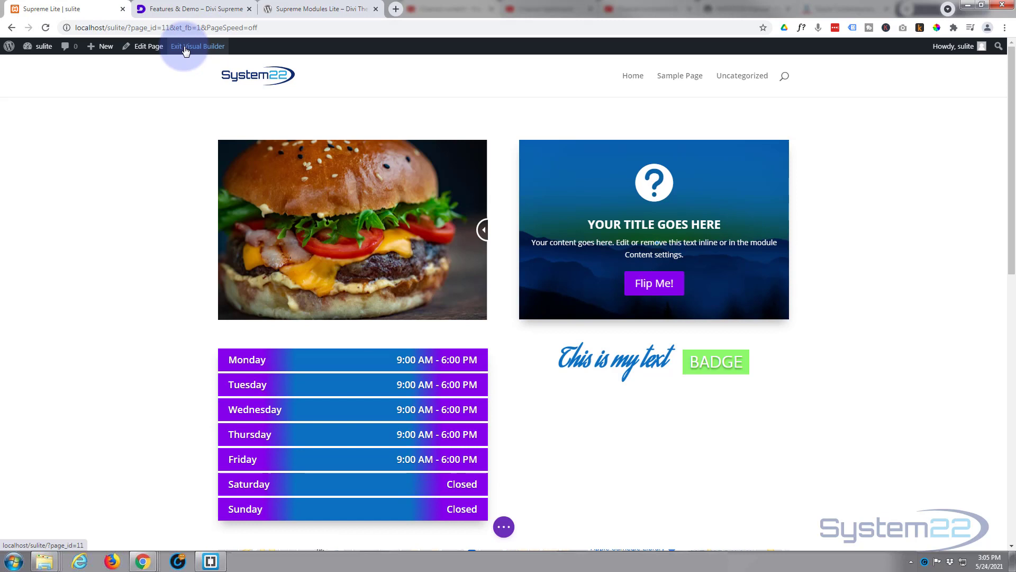
{"action": "mouse_move", "coordinate": [601, 352]}
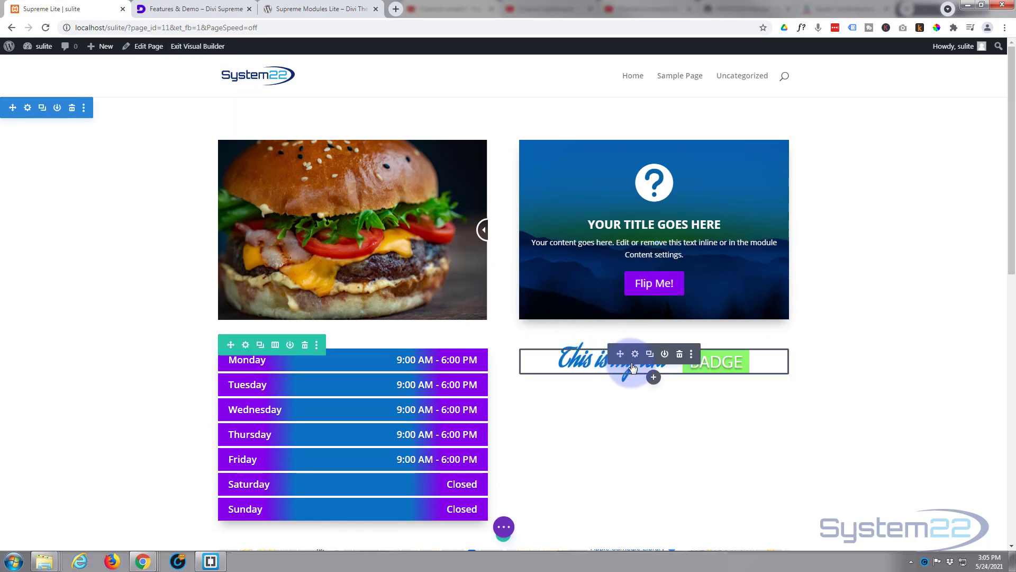
{"action": "left_click", "coordinate": [679, 354]}
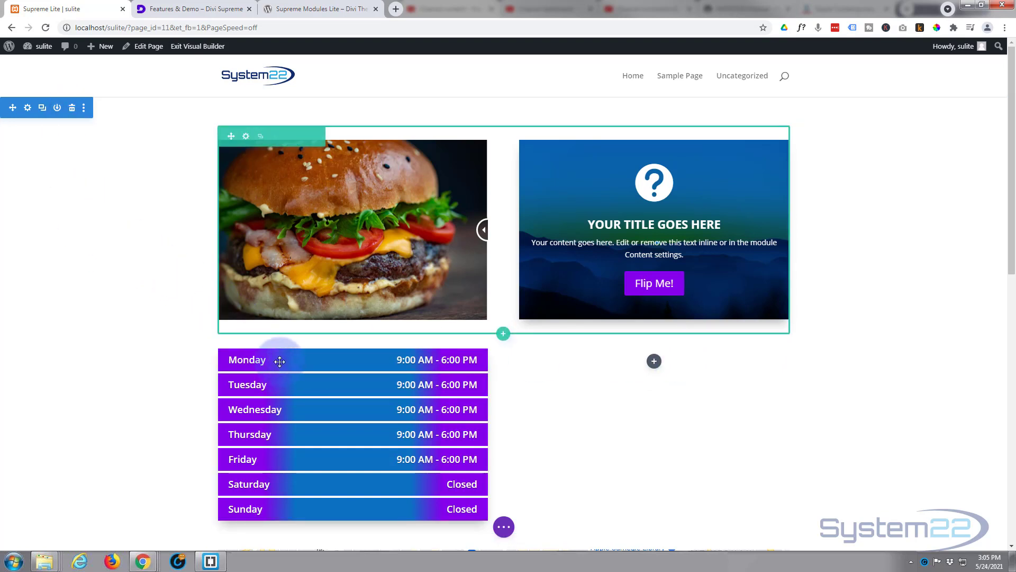
{"action": "left_click_drag", "start_coordinate": [279, 361], "coordinate": [655, 366]}
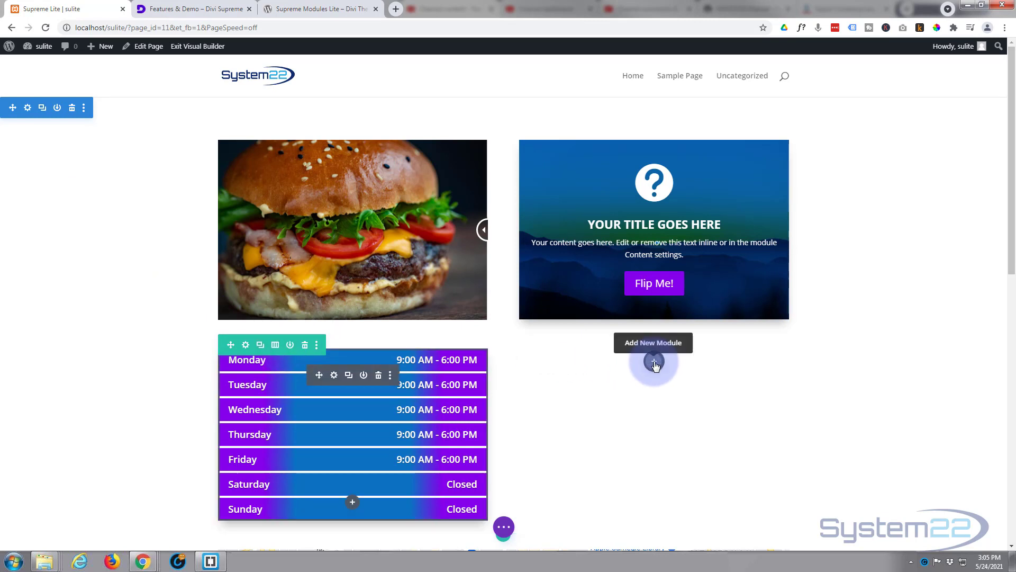
Add a module to the empty right column and find Supreme Text Badges in the Insert Module list
{"action": "left_click", "coordinate": [655, 363]}
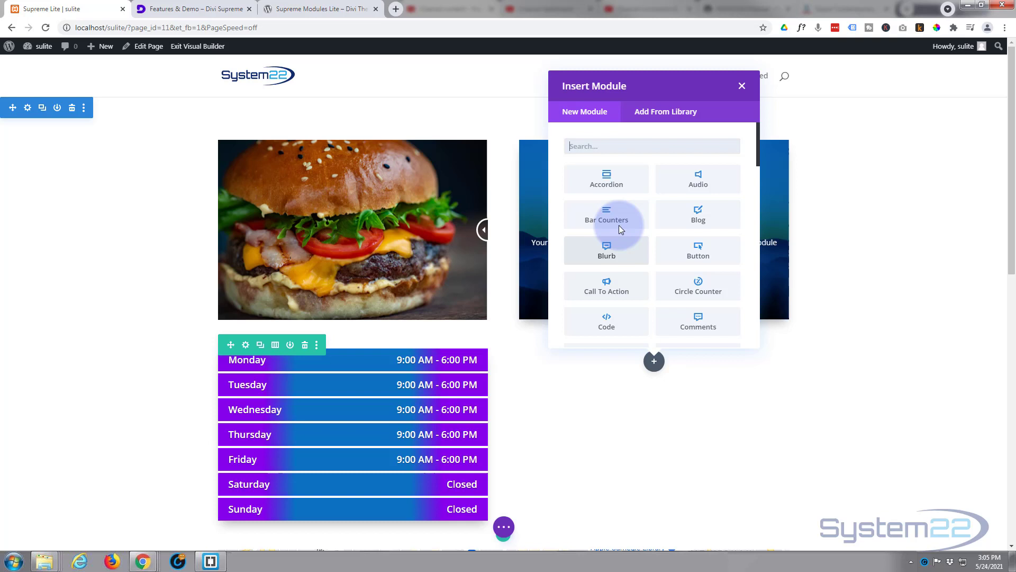
{"action": "scroll", "coordinate": [620, 226], "scroll_direction": "down", "scroll_amount": 4}
{"action": "scroll", "coordinate": [624, 225], "scroll_direction": "down", "scroll_amount": 2}
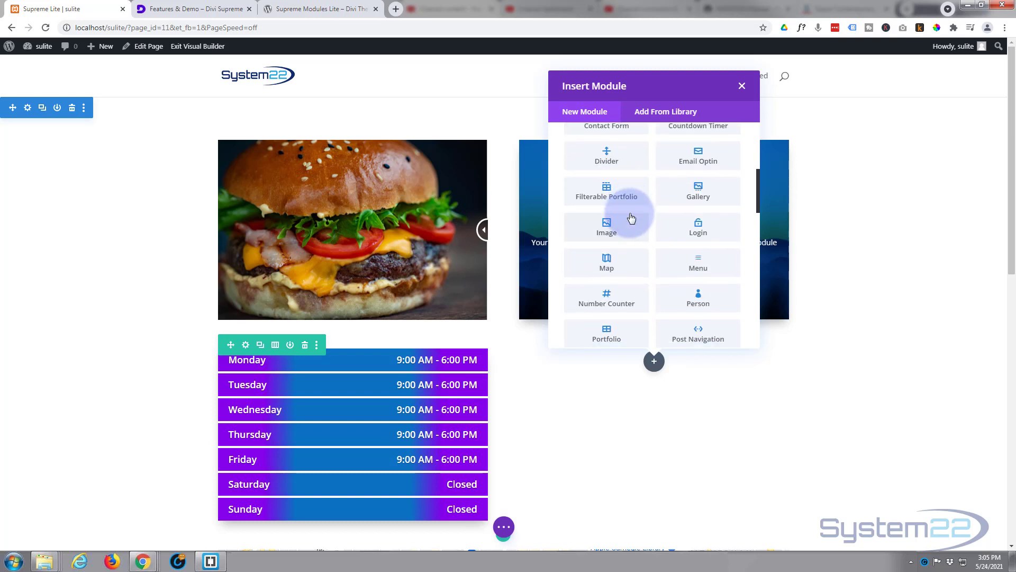
{"action": "scroll", "coordinate": [685, 278], "scroll_direction": "down", "scroll_amount": 2}
{"action": "scroll", "coordinate": [686, 280], "scroll_direction": "down", "scroll_amount": 5}
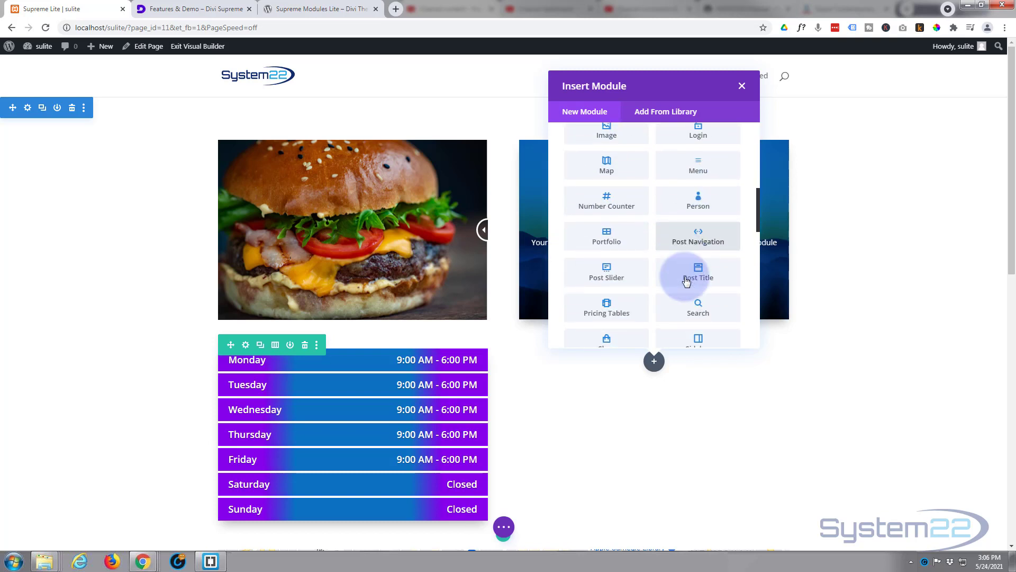
{"action": "scroll", "coordinate": [686, 280], "scroll_direction": "down", "scroll_amount": 3}
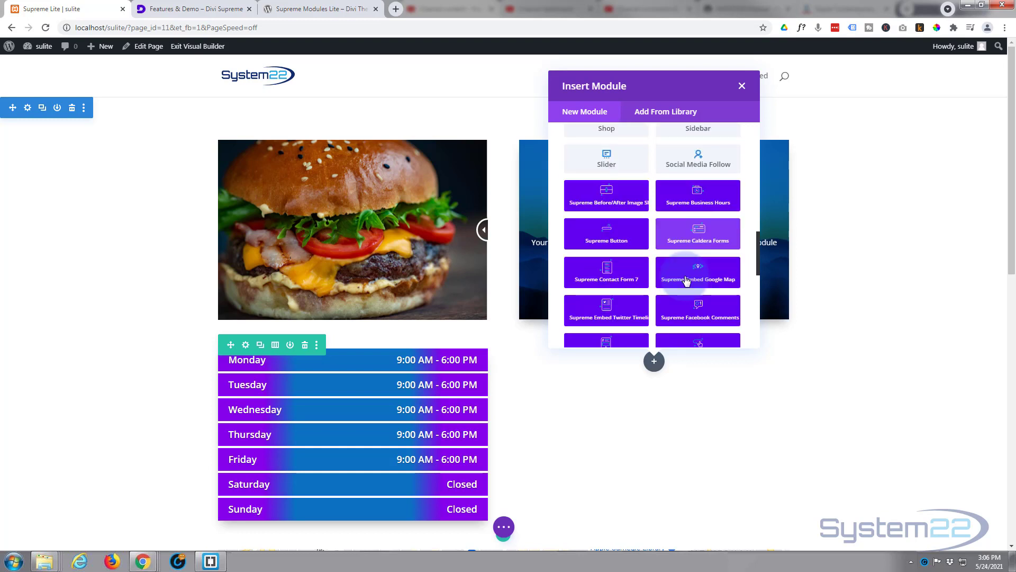
{"action": "scroll", "coordinate": [640, 245], "scroll_direction": "down", "scroll_amount": 2}
{"action": "scroll", "coordinate": [639, 247], "scroll_direction": "down", "scroll_amount": 6}
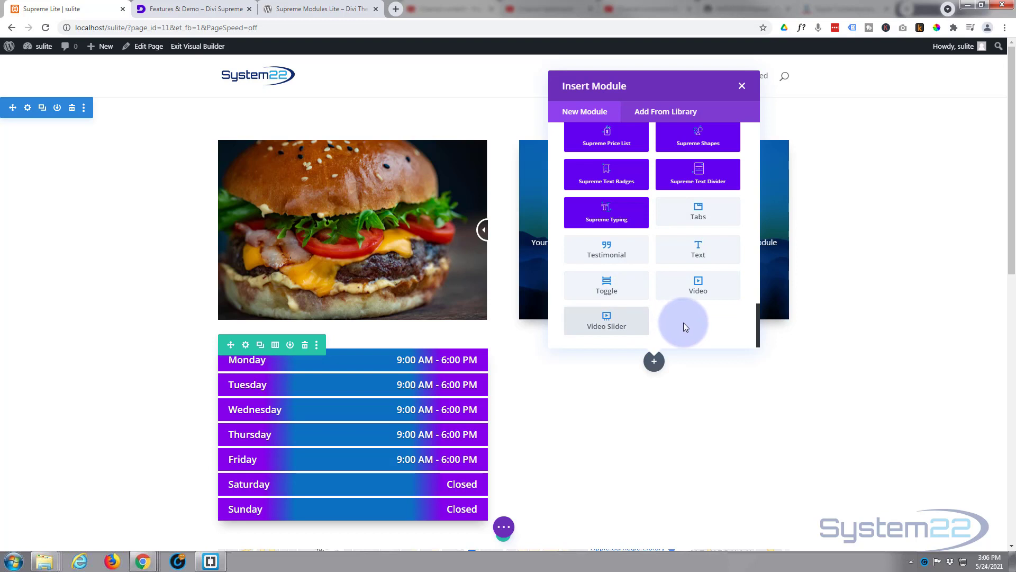
{"action": "scroll", "coordinate": [684, 323], "scroll_direction": "up", "scroll_amount": 1}
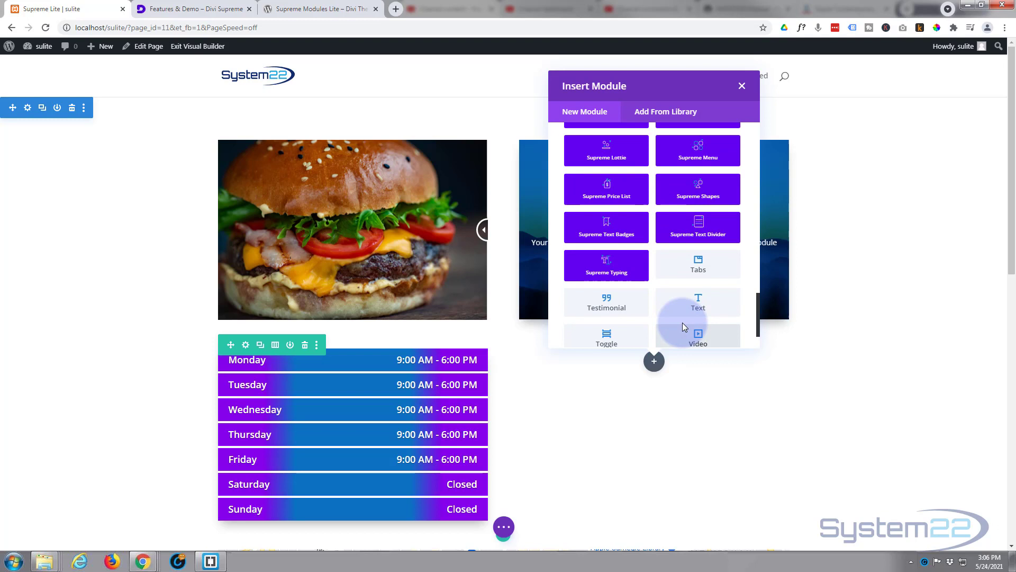
{"action": "scroll", "coordinate": [683, 323], "scroll_direction": "up", "scroll_amount": 1}
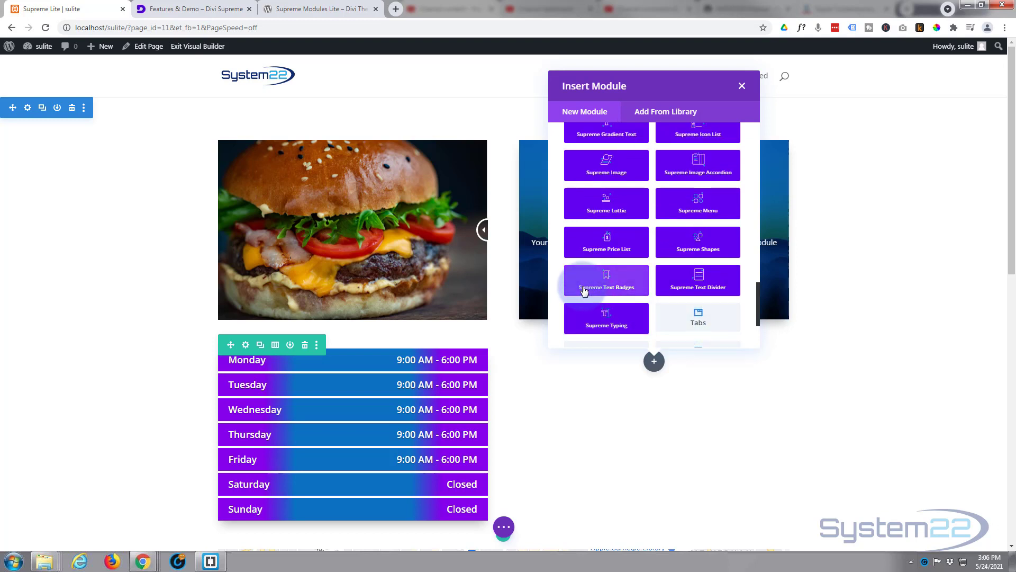
Insert a Supreme Text Badges module with main text 'This Is My Main Text' and badge text 'Badge'
{"action": "left_click", "coordinate": [616, 288]}
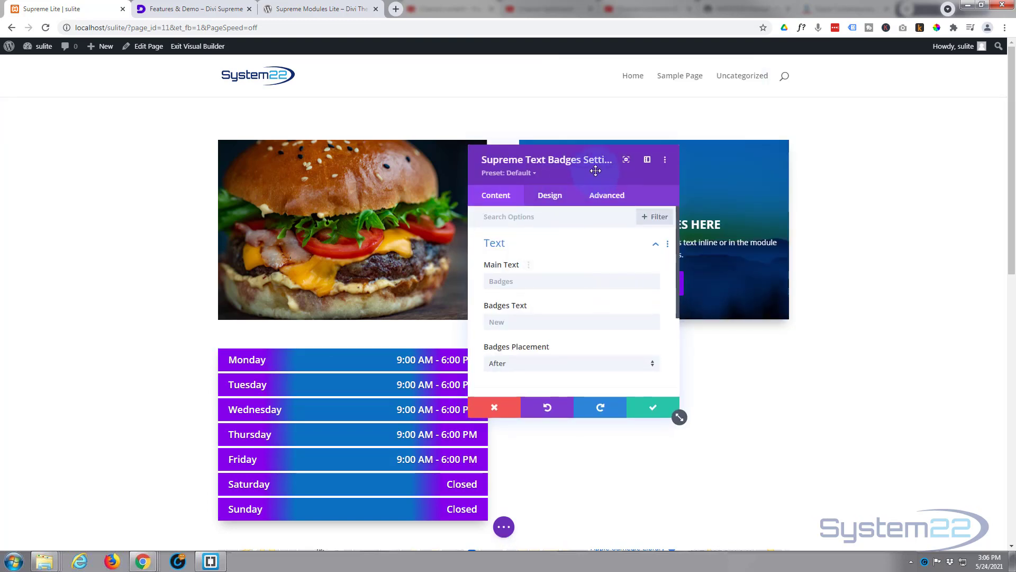
{"action": "left_click_drag", "start_coordinate": [596, 171], "coordinate": [366, 220]}
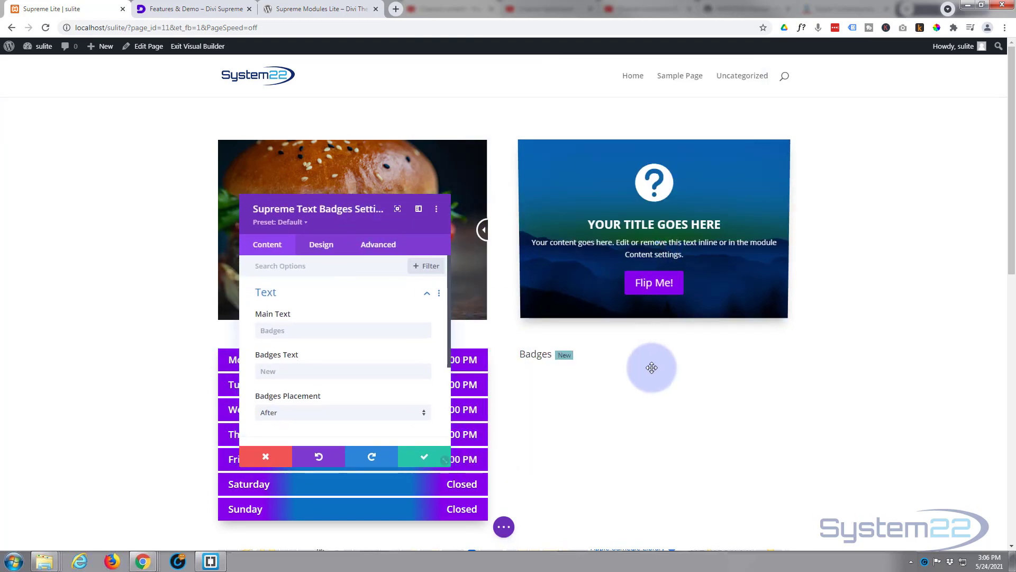
{"action": "double_click", "coordinate": [566, 362]}
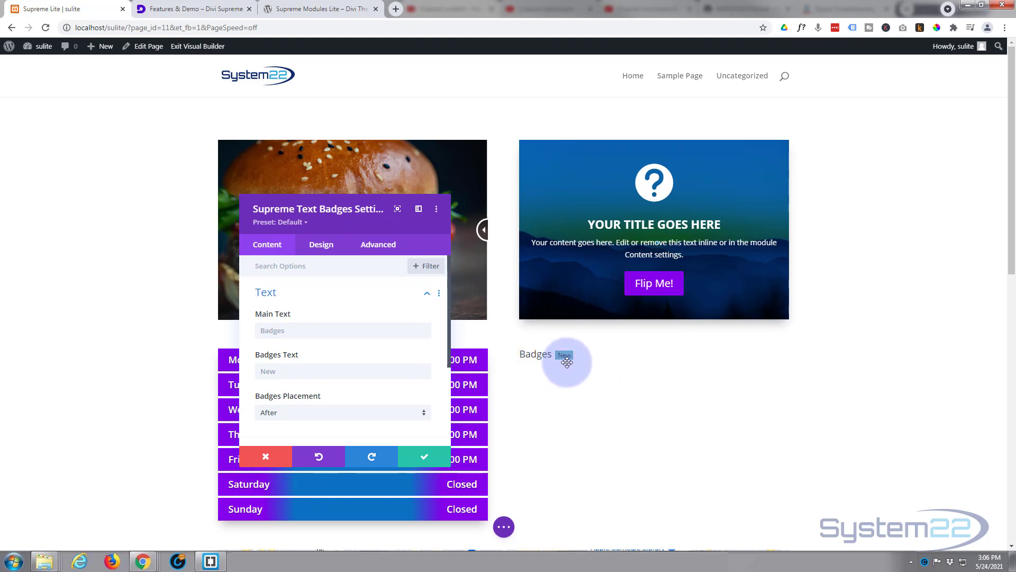
{"action": "left_click", "coordinate": [581, 362]}
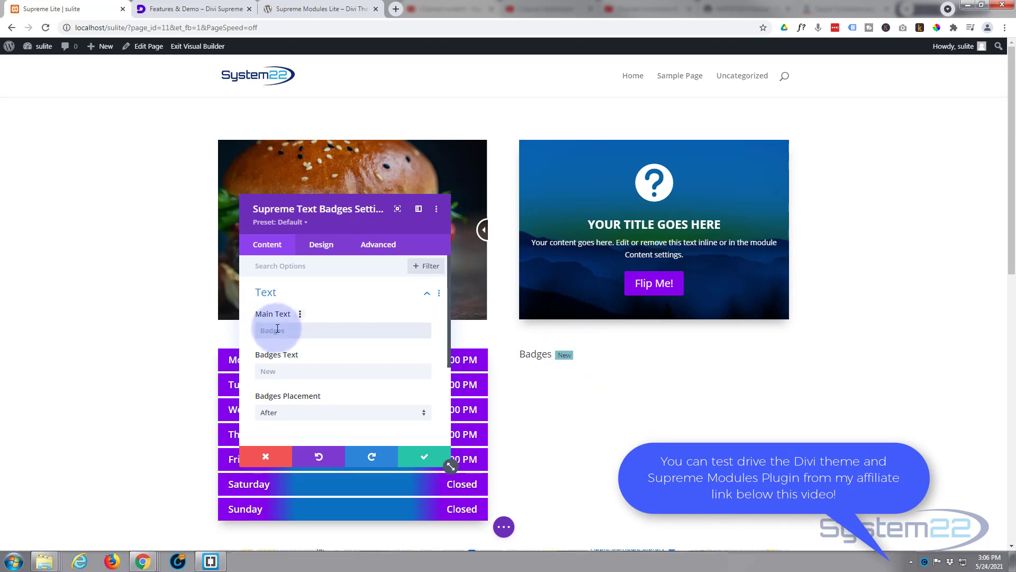
{"action": "type", "text": "Thi"}
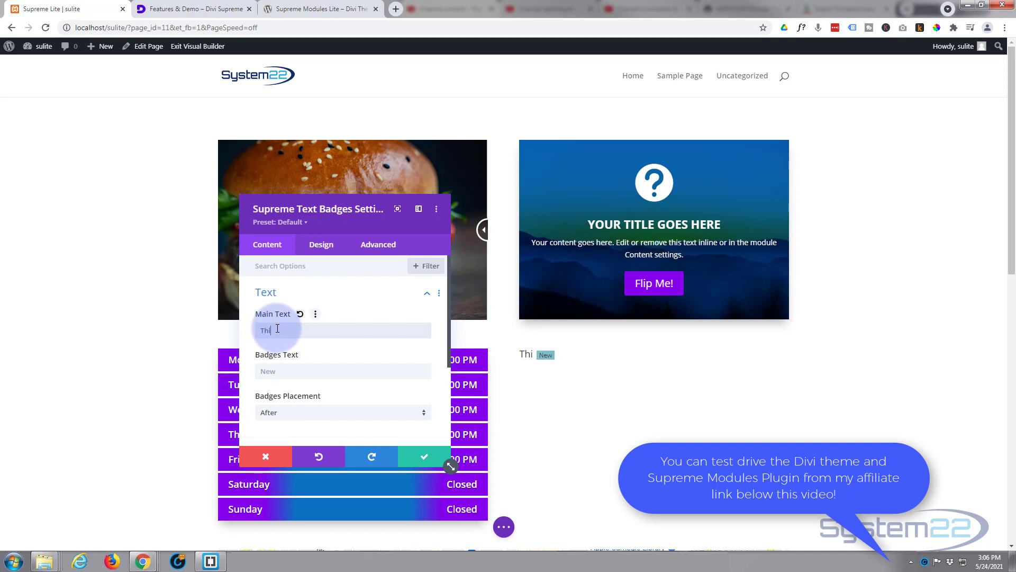
{"action": "type", "text": "s Is My"}
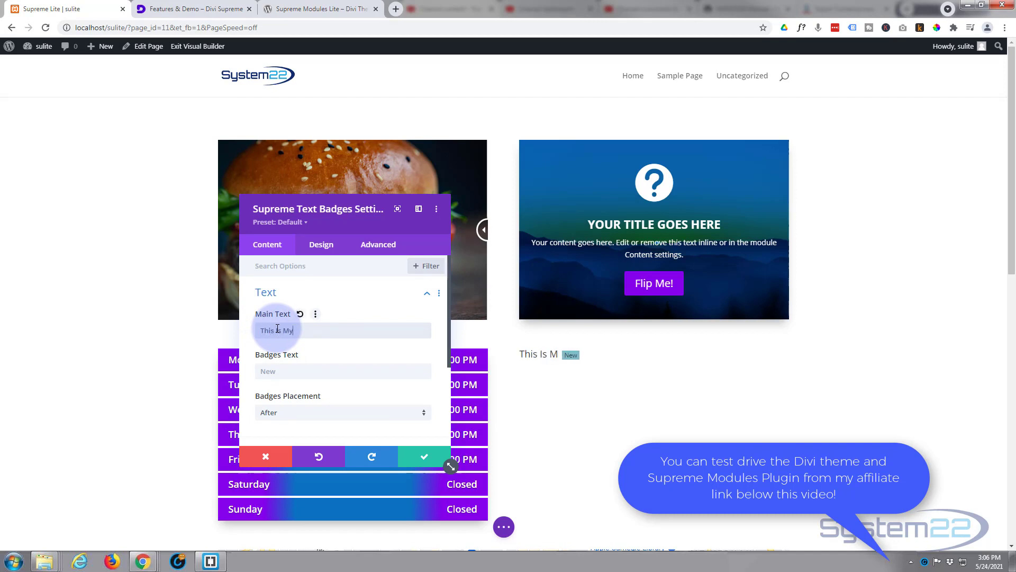
{"action": "type", "text": " Main Text"}
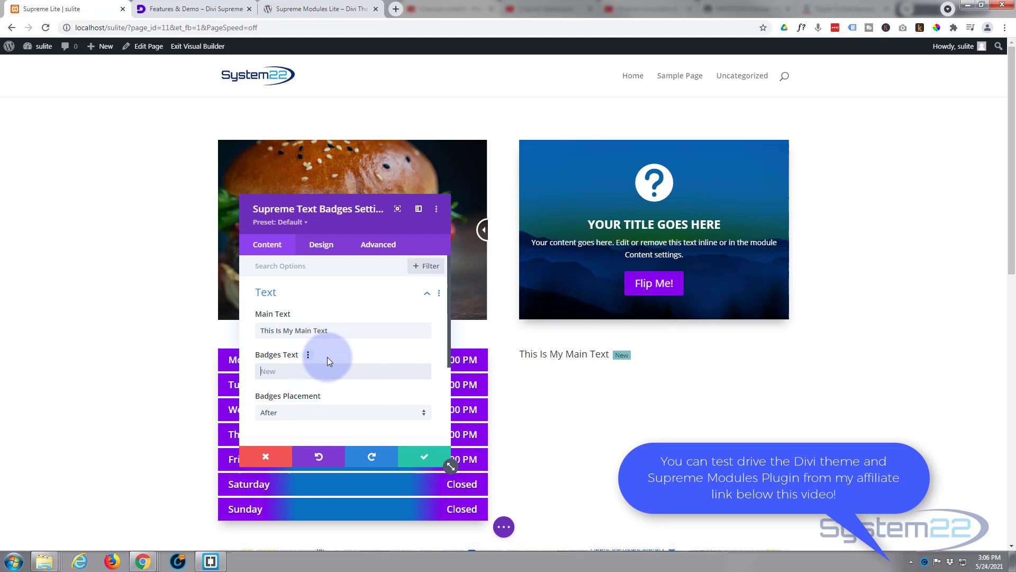
{"action": "type", "text": "Badge"}
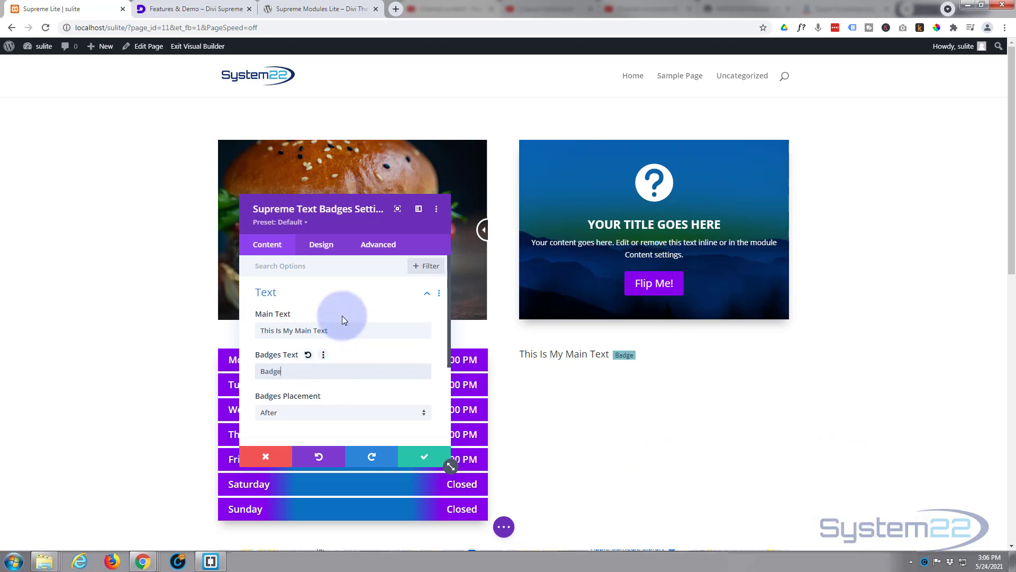
Try Badges Placement 'Before', then set it back to 'After' the main text
{"action": "scroll", "coordinate": [342, 315], "scroll_direction": "down", "scroll_amount": 1}
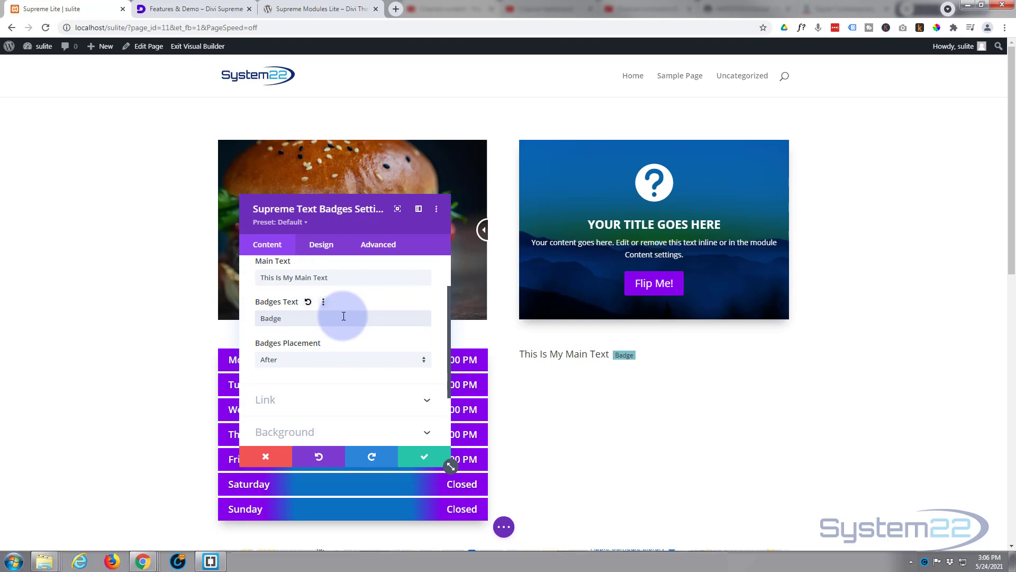
{"action": "left_click", "coordinate": [329, 365]}
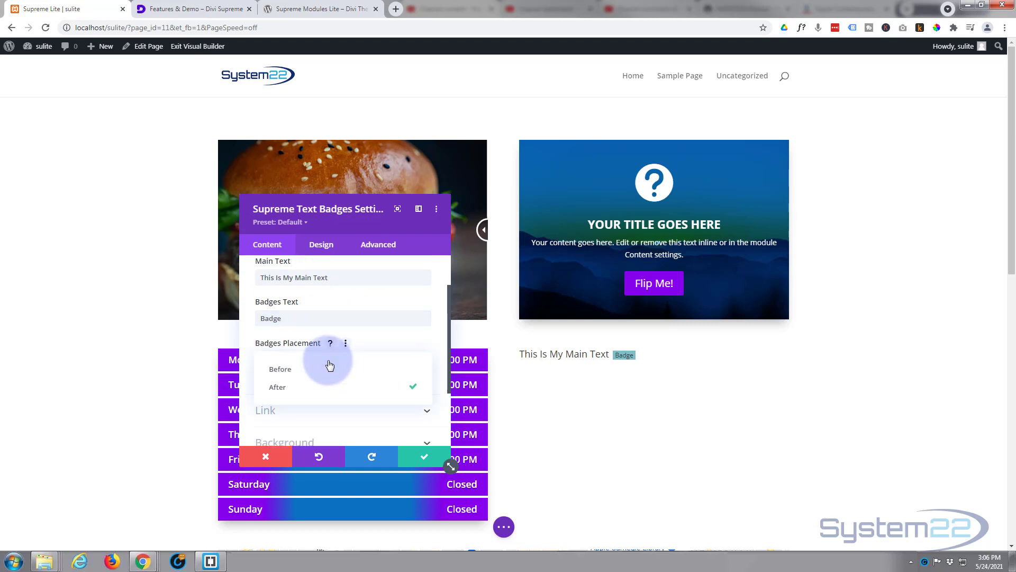
{"action": "left_click", "coordinate": [275, 370]}
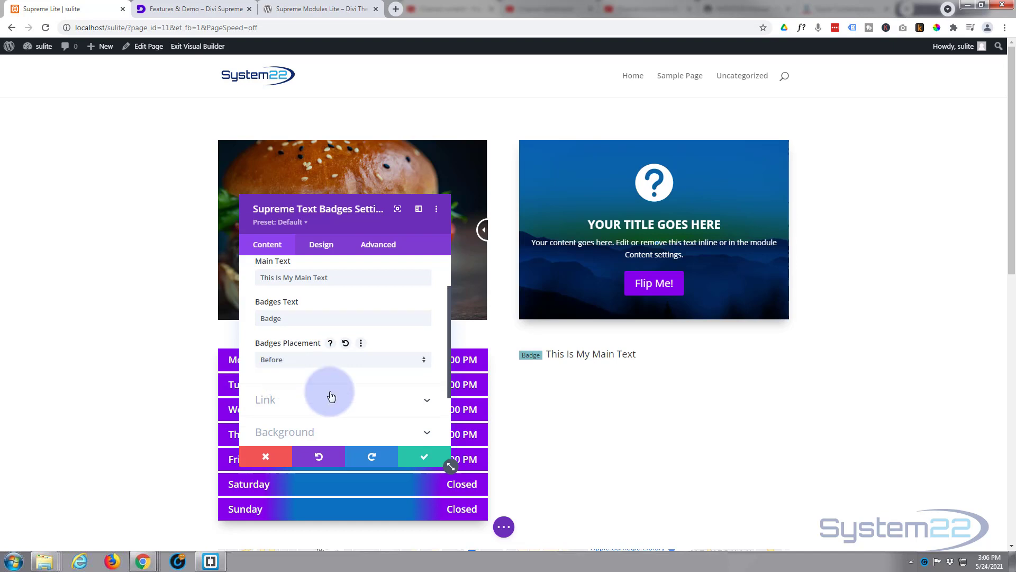
{"action": "left_click", "coordinate": [332, 365]}
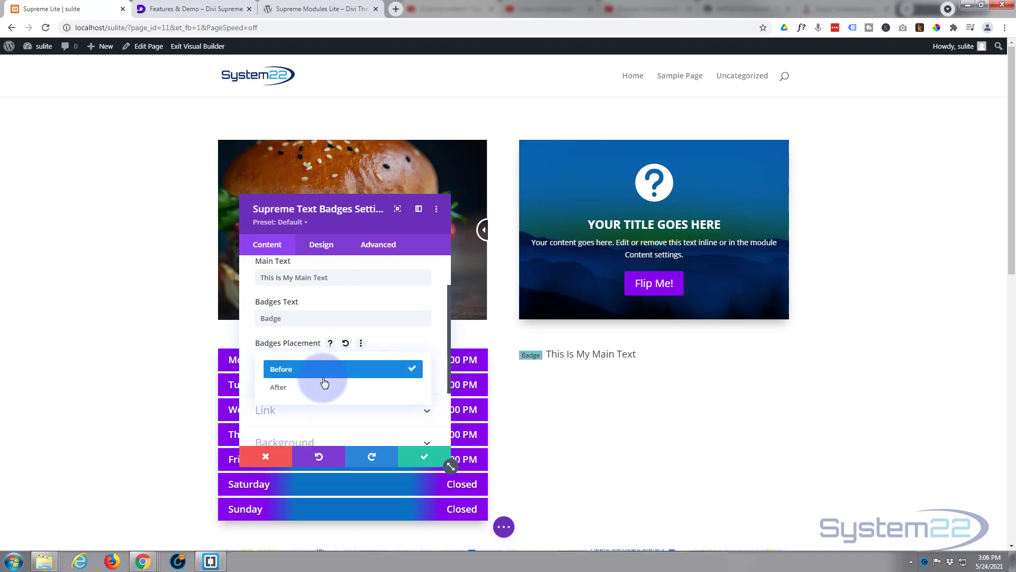
{"action": "left_click", "coordinate": [323, 389]}
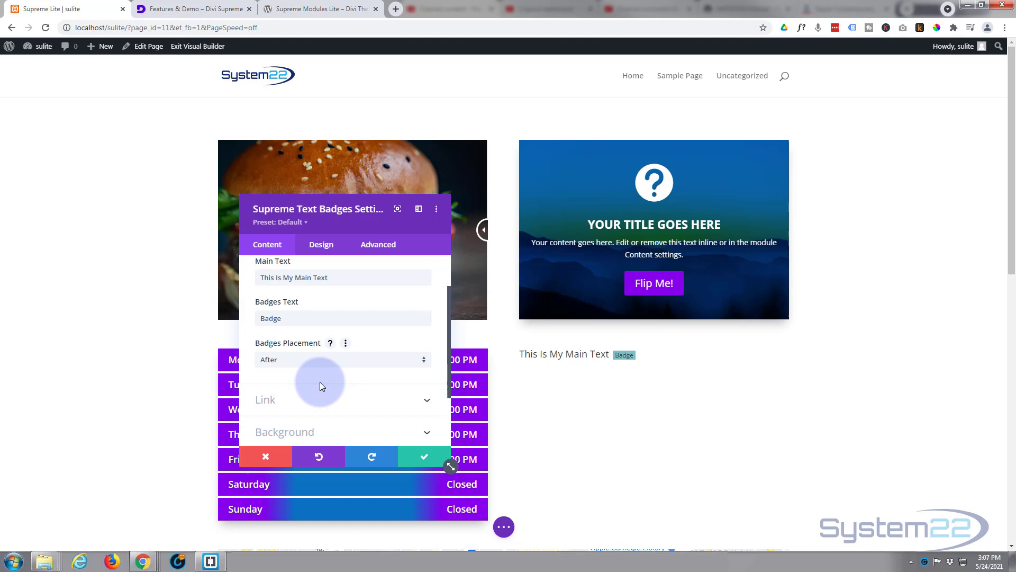
Check the module's Link target options without changes and expand the Background settings
{"action": "scroll", "coordinate": [320, 381], "scroll_direction": "down", "scroll_amount": 1}
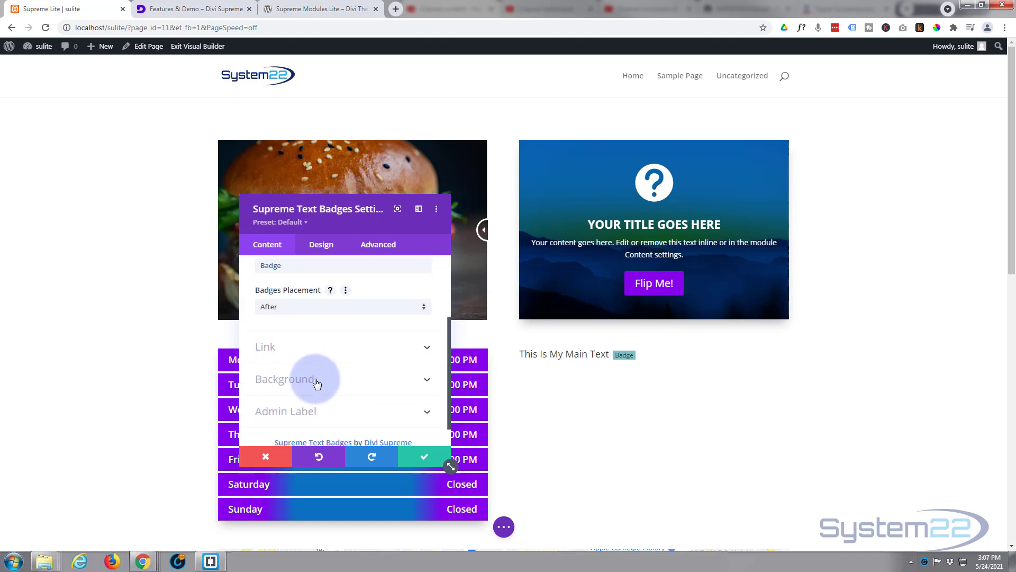
{"action": "left_click", "coordinate": [315, 350]}
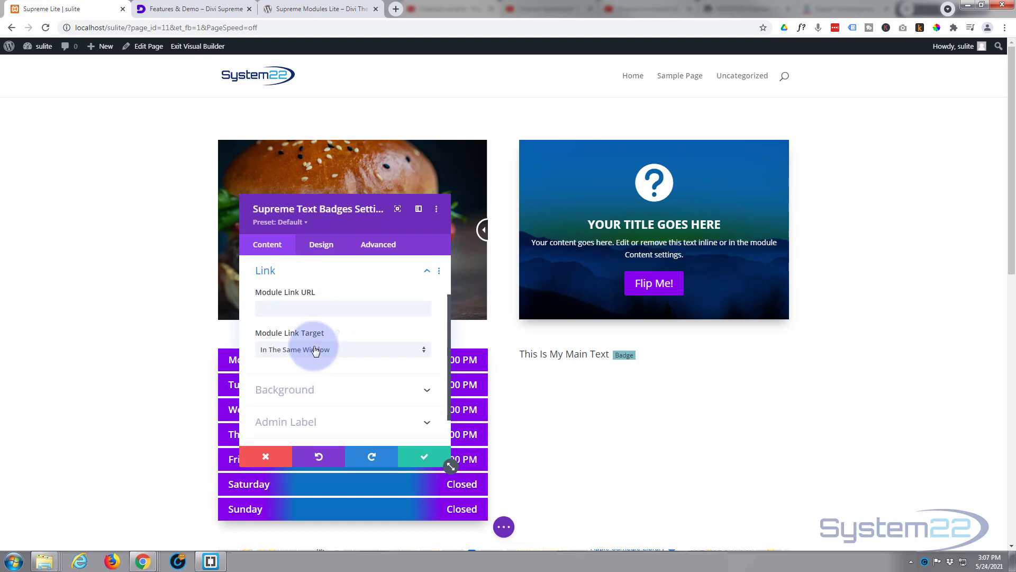
{"action": "left_click", "coordinate": [346, 352]}
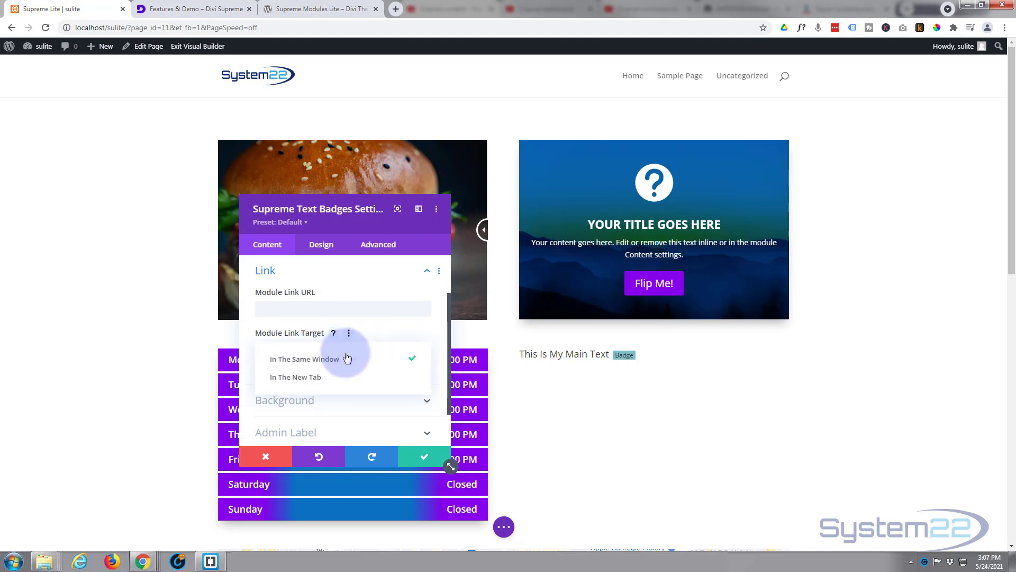
{"action": "left_click", "coordinate": [246, 347]}
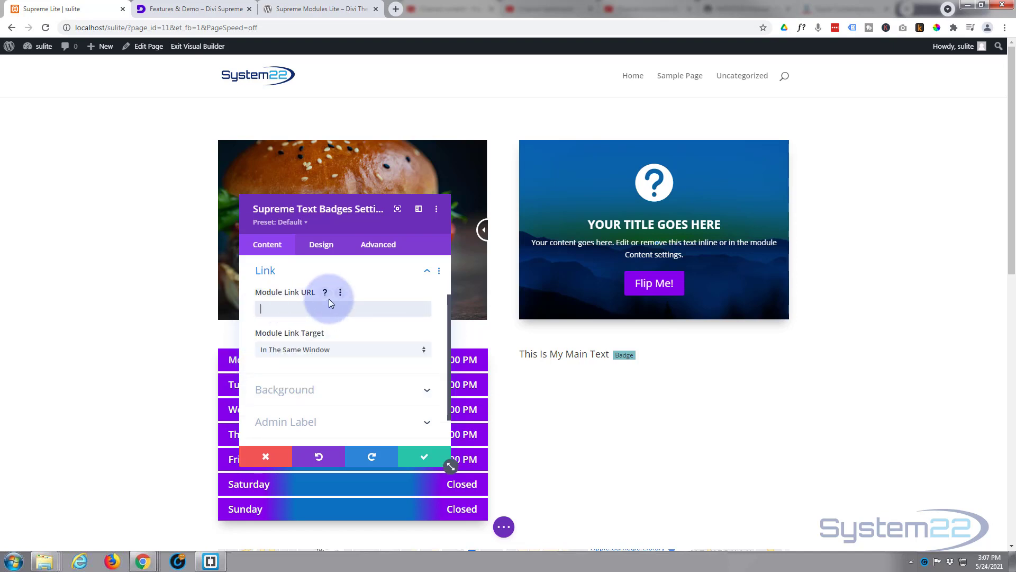
{"action": "scroll", "coordinate": [381, 335], "scroll_direction": "down", "scroll_amount": 2}
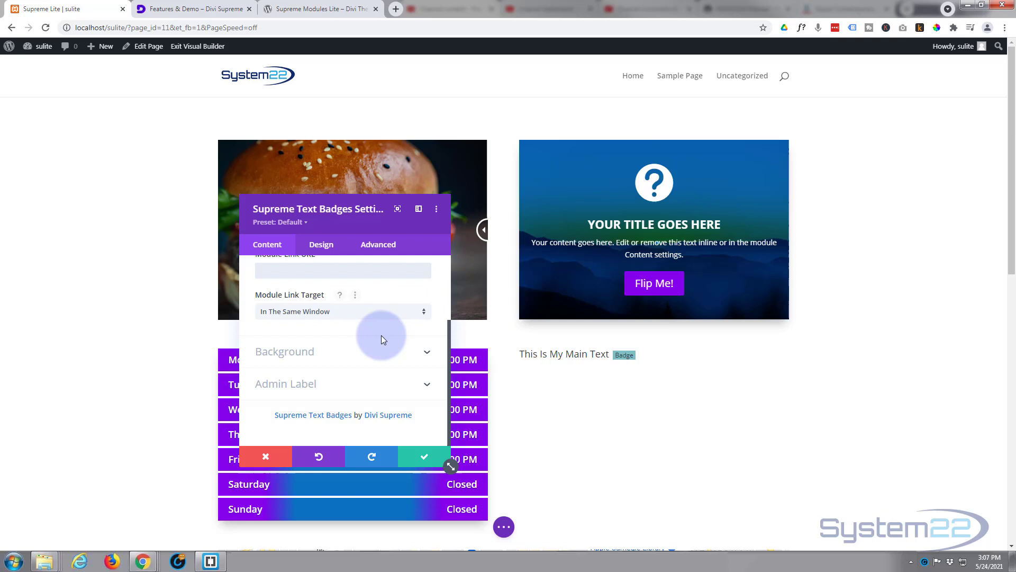
{"action": "left_click", "coordinate": [347, 350]}
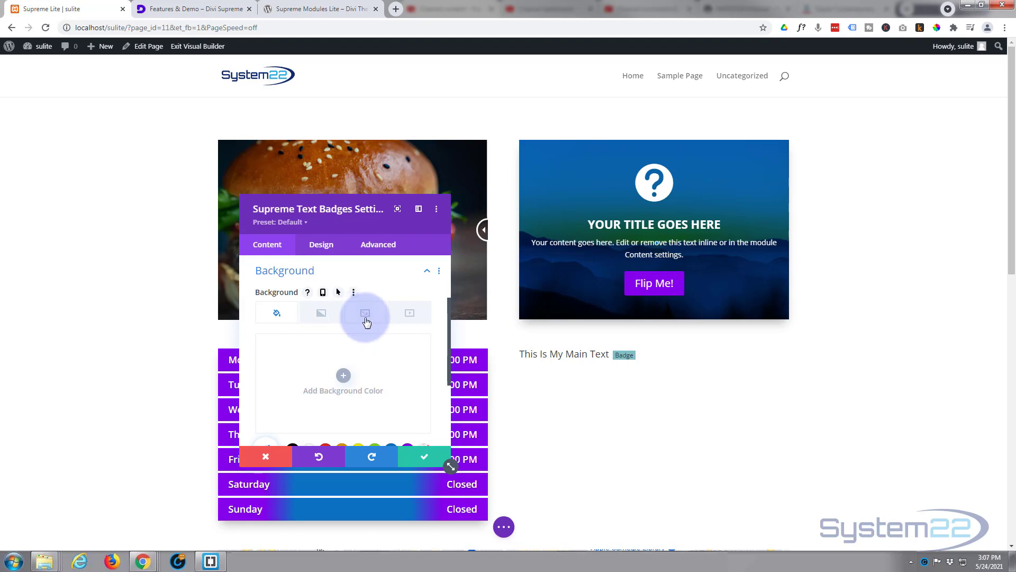
{"action": "scroll", "coordinate": [374, 340], "scroll_direction": "down", "scroll_amount": 3}
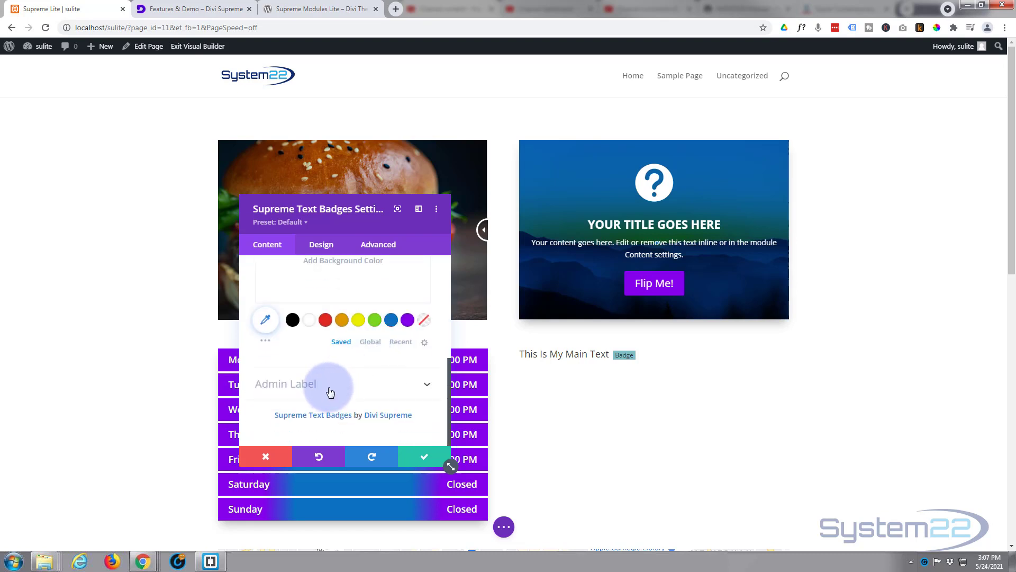
In the Design tab's Text group, set Text Alignment to centre
{"action": "left_click", "coordinate": [324, 248]}
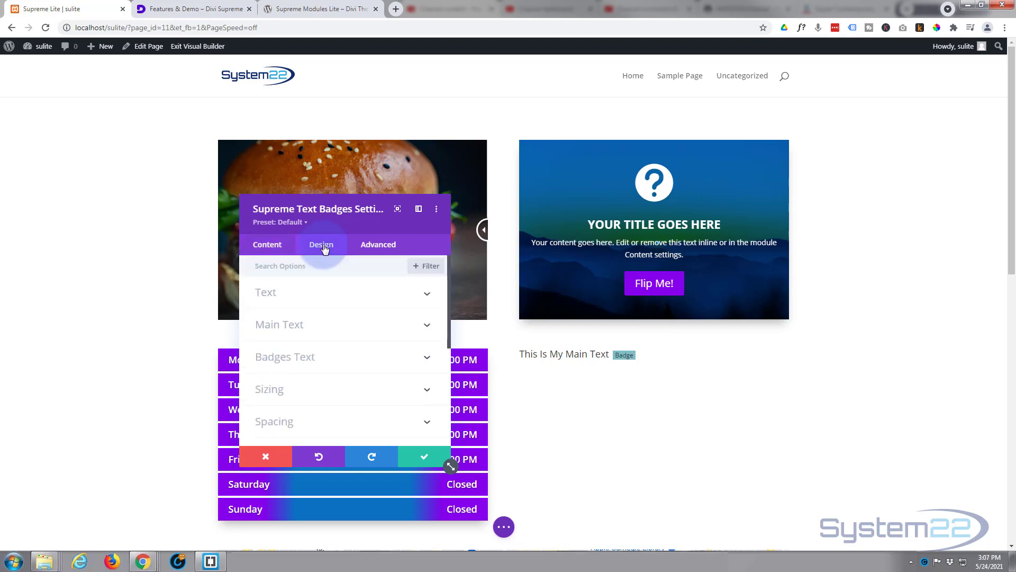
{"action": "left_click", "coordinate": [342, 299]}
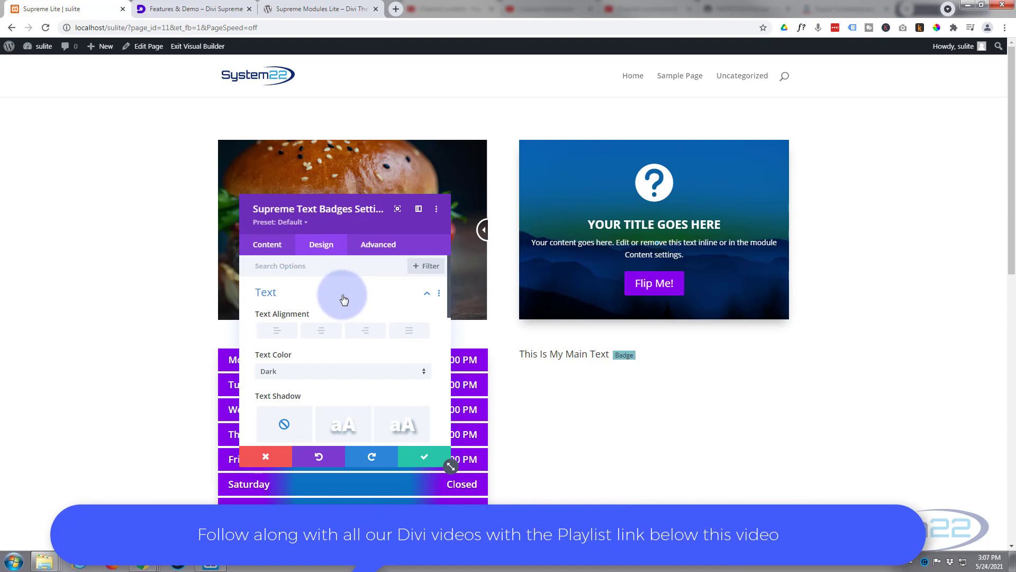
{"action": "scroll", "coordinate": [344, 299], "scroll_direction": "down", "scroll_amount": 1}
{"action": "scroll", "coordinate": [343, 300], "scroll_direction": "down", "scroll_amount": 2}
{"action": "scroll", "coordinate": [342, 296], "scroll_direction": "up", "scroll_amount": 3}
{"action": "left_click", "coordinate": [322, 331]}
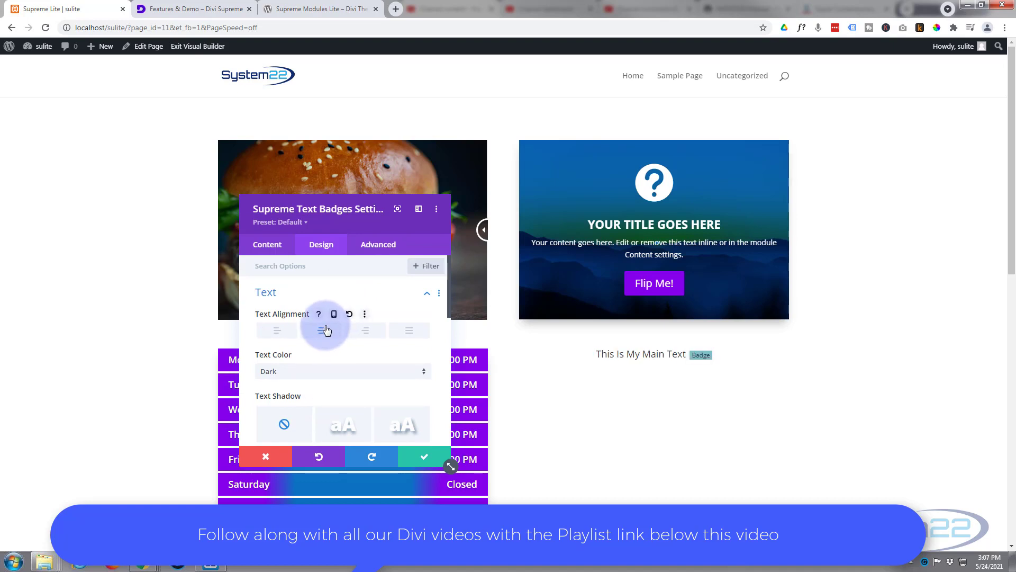
{"action": "scroll", "coordinate": [325, 329], "scroll_direction": "down", "scroll_amount": 1}
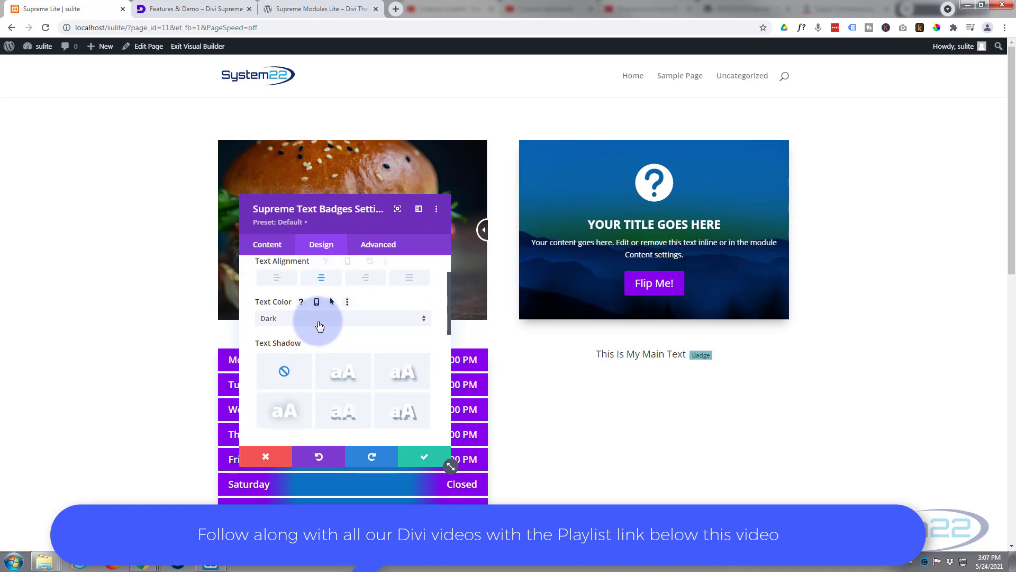
{"action": "scroll", "coordinate": [320, 325], "scroll_direction": "down", "scroll_amount": 1}
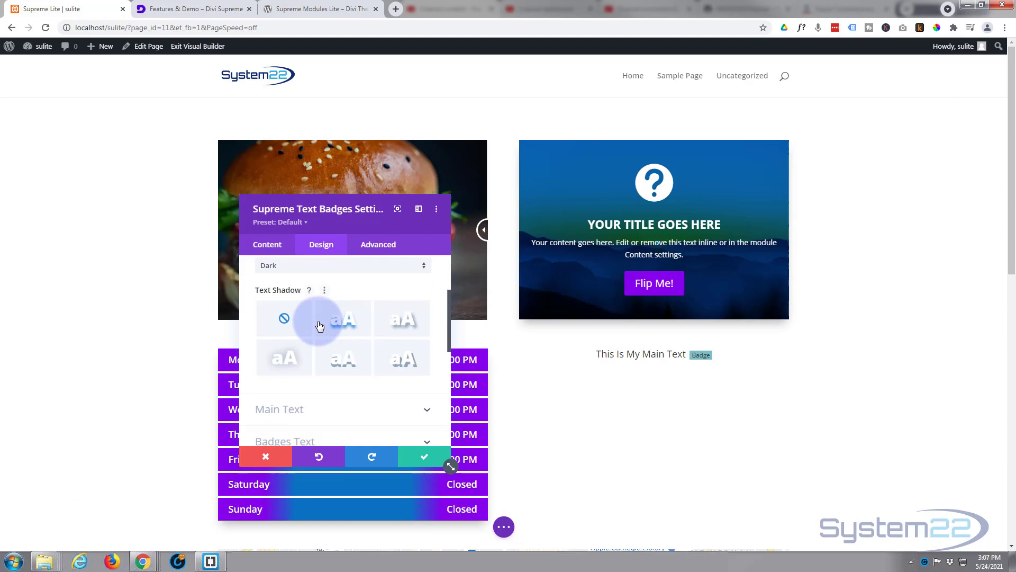
{"action": "scroll", "coordinate": [341, 328], "scroll_direction": "down", "scroll_amount": 2}
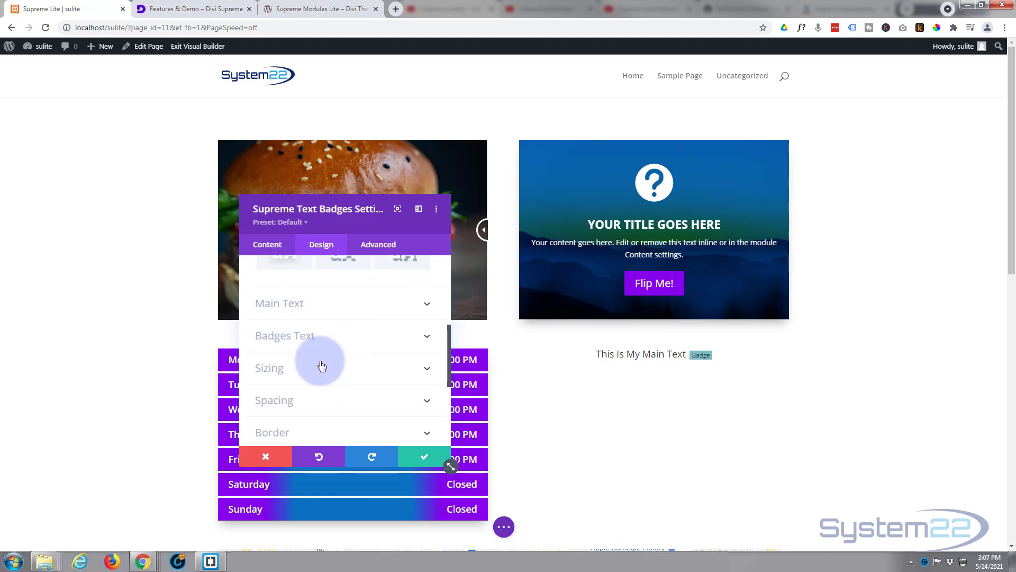
Make the main text an H2 heading in the Aguafina Script font
{"action": "left_click", "coordinate": [345, 304]}
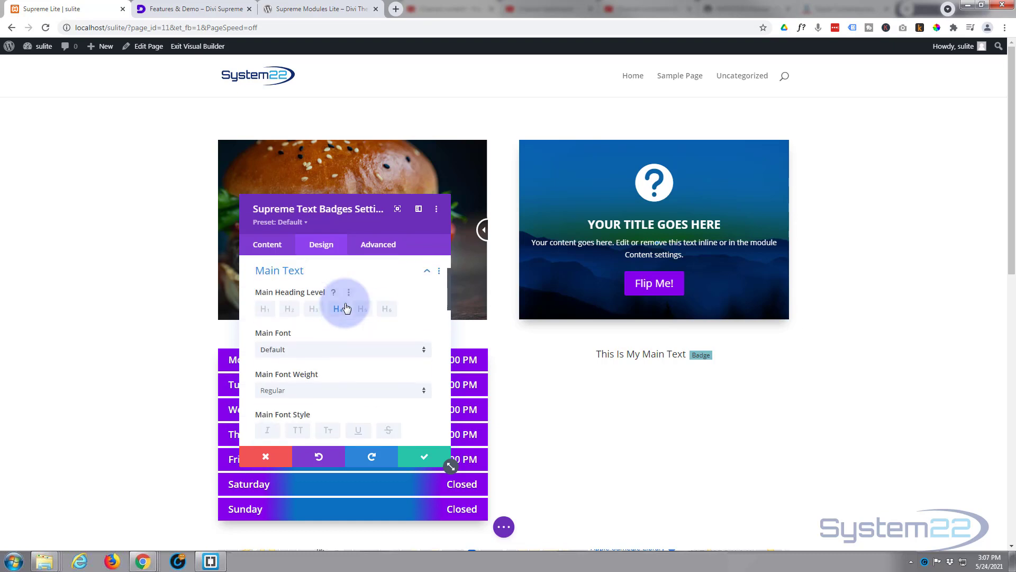
{"action": "left_click", "coordinate": [289, 309]}
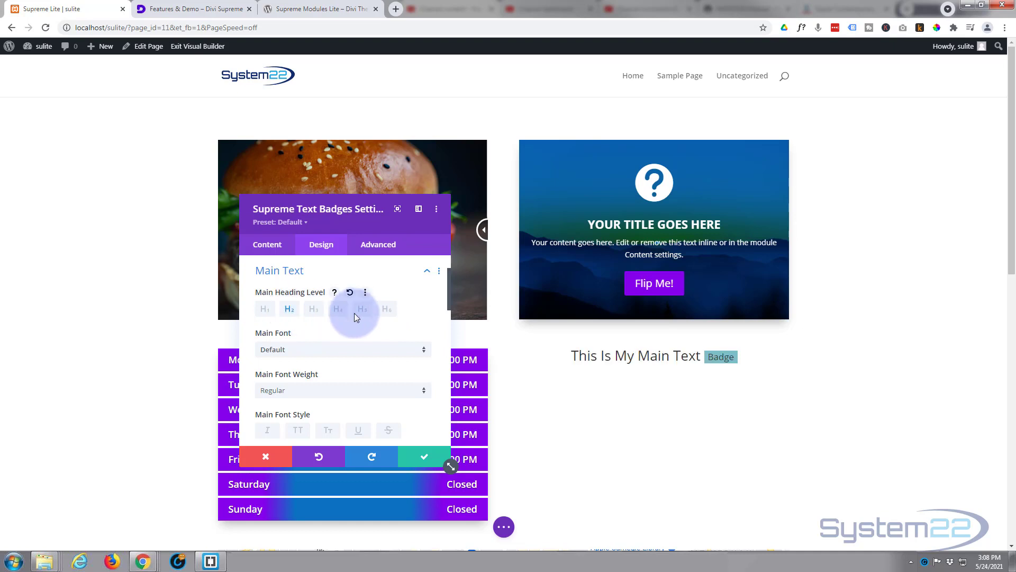
{"action": "scroll", "coordinate": [350, 313], "scroll_direction": "down", "scroll_amount": 2}
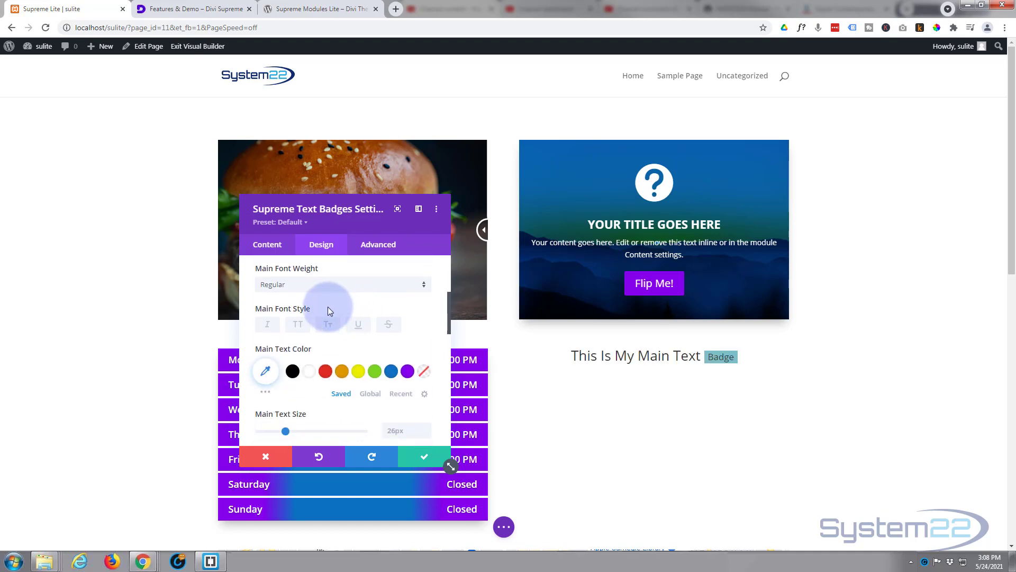
{"action": "scroll", "coordinate": [328, 308], "scroll_direction": "up", "scroll_amount": 2}
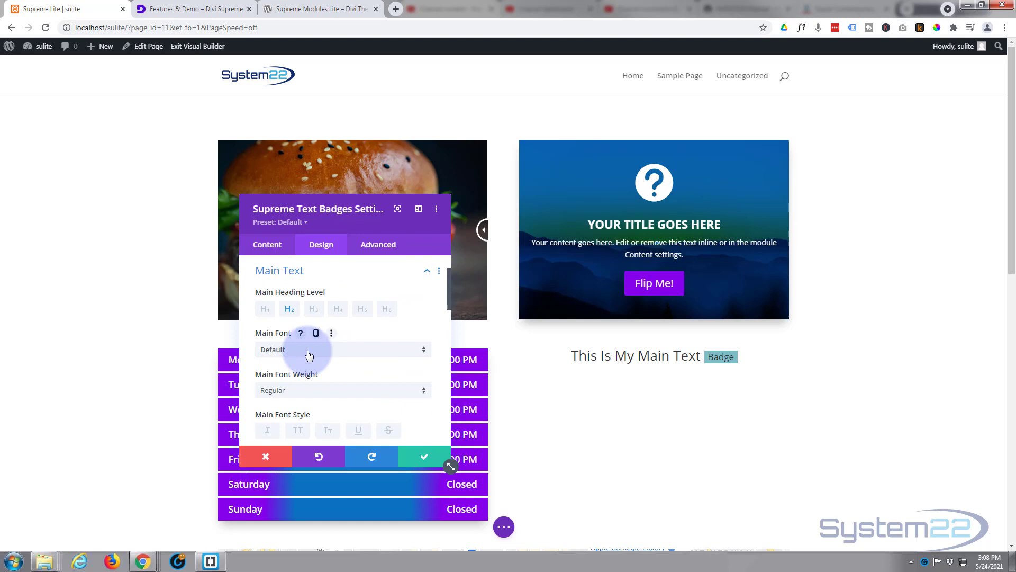
{"action": "left_click", "coordinate": [309, 355]}
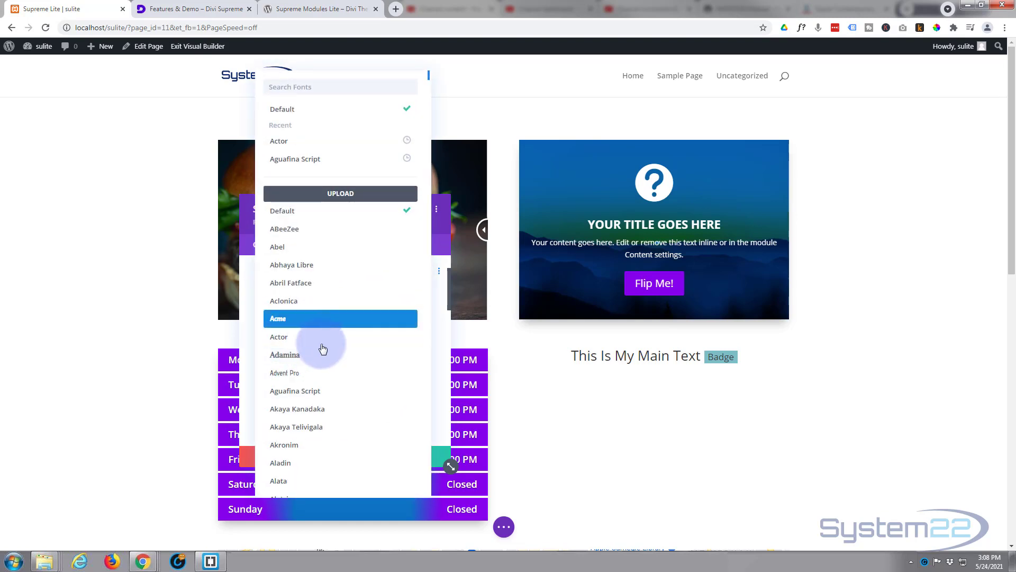
{"action": "left_click", "coordinate": [343, 392]}
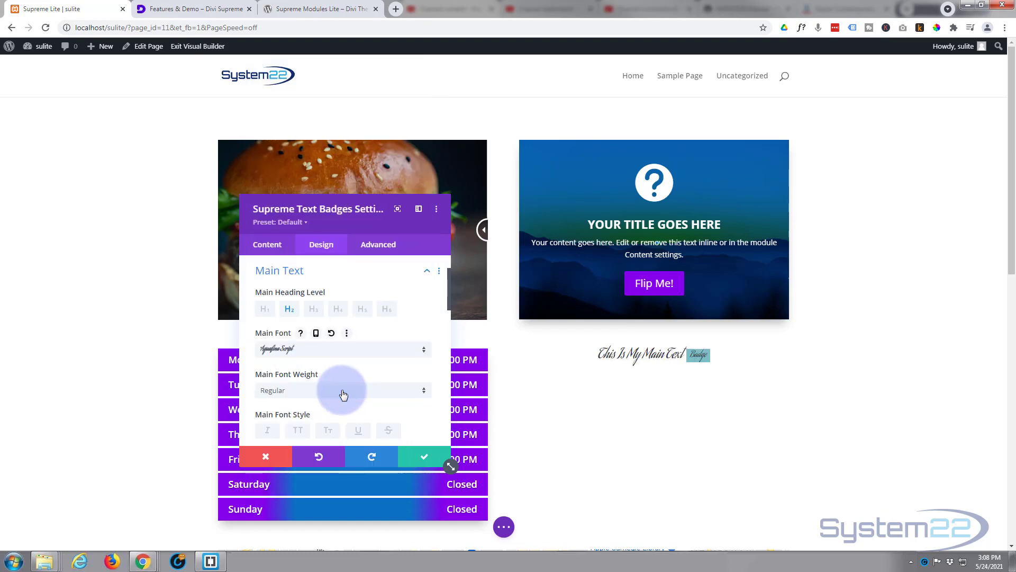
Set the main text to Bold weight and a bright blue colour
{"action": "scroll", "coordinate": [342, 370], "scroll_direction": "down", "scroll_amount": 1}
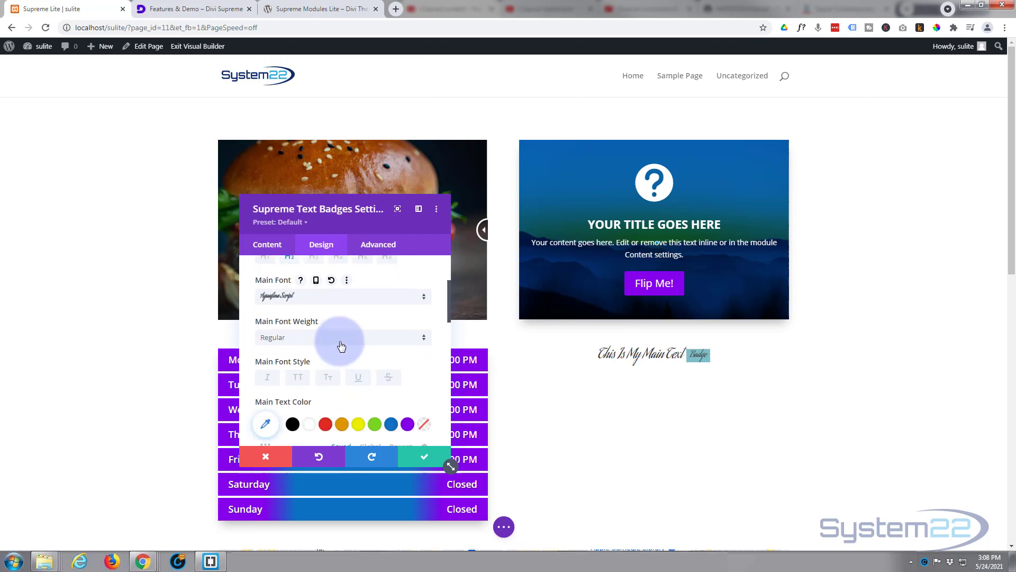
{"action": "left_click", "coordinate": [342, 346]}
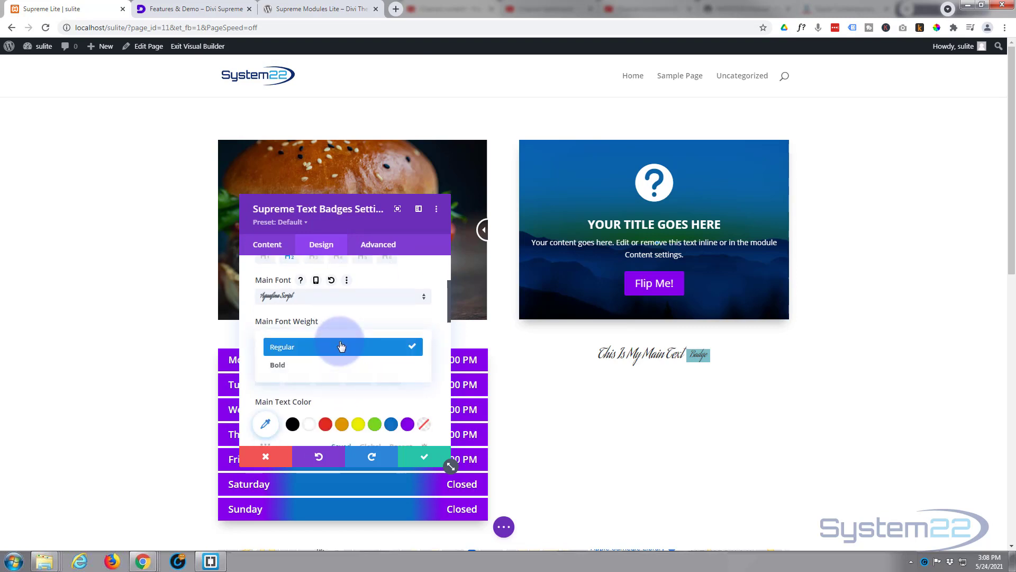
{"action": "left_click", "coordinate": [287, 369]}
{"action": "scroll", "coordinate": [301, 354], "scroll_direction": "down", "scroll_amount": 1}
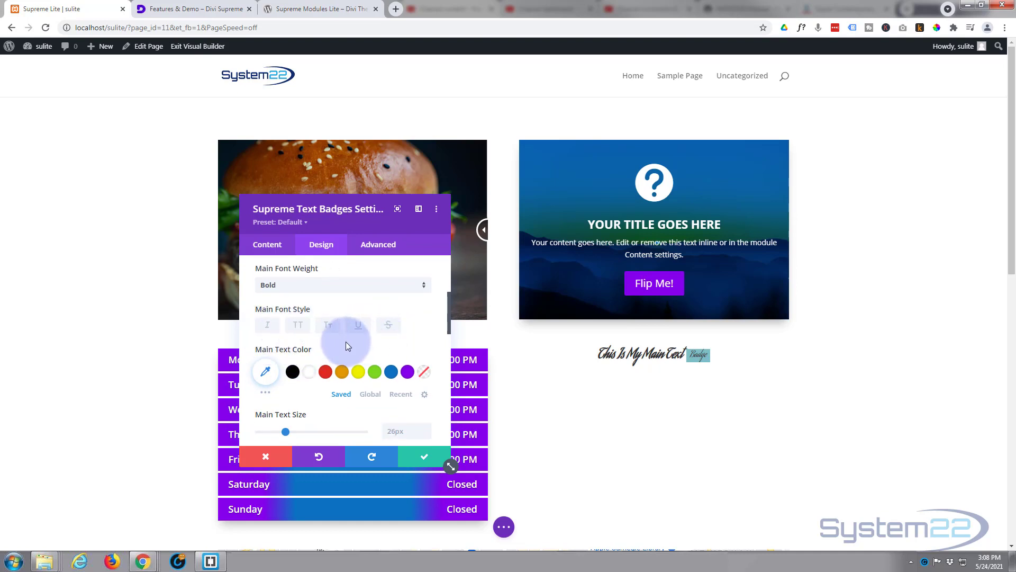
{"action": "scroll", "coordinate": [348, 346], "scroll_direction": "down", "scroll_amount": 1}
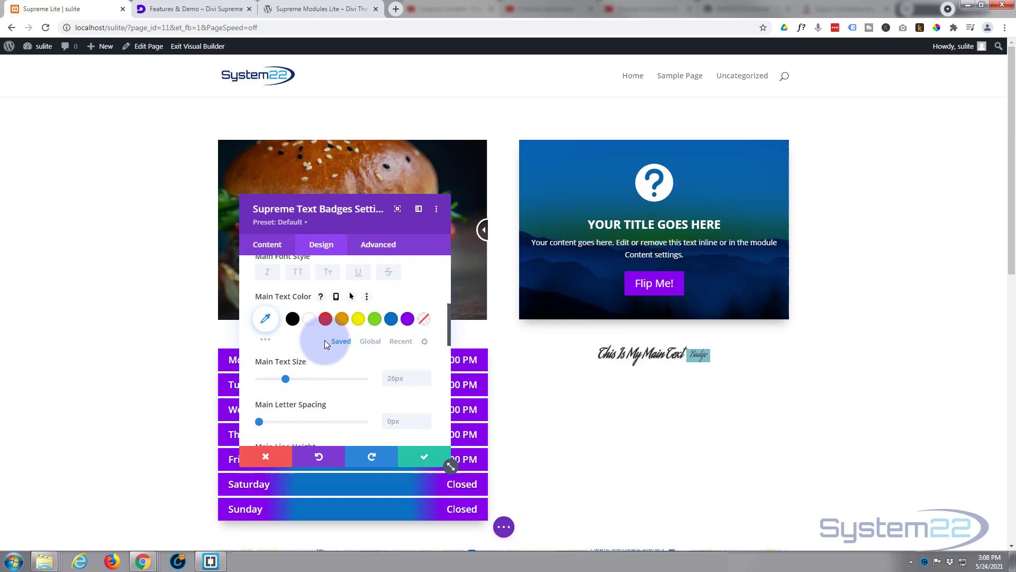
{"action": "left_click", "coordinate": [391, 318]}
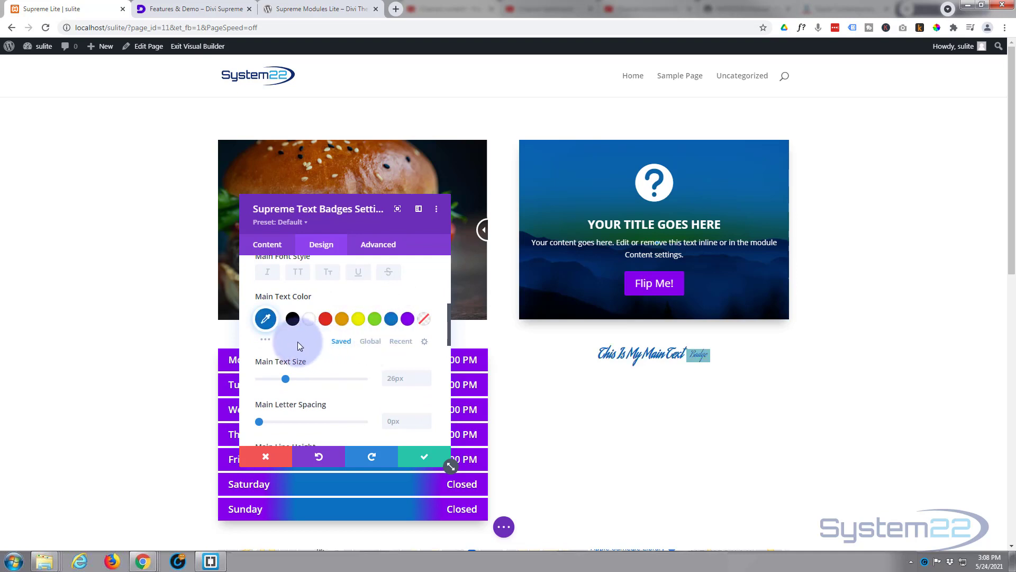
{"action": "left_click", "coordinate": [265, 341]}
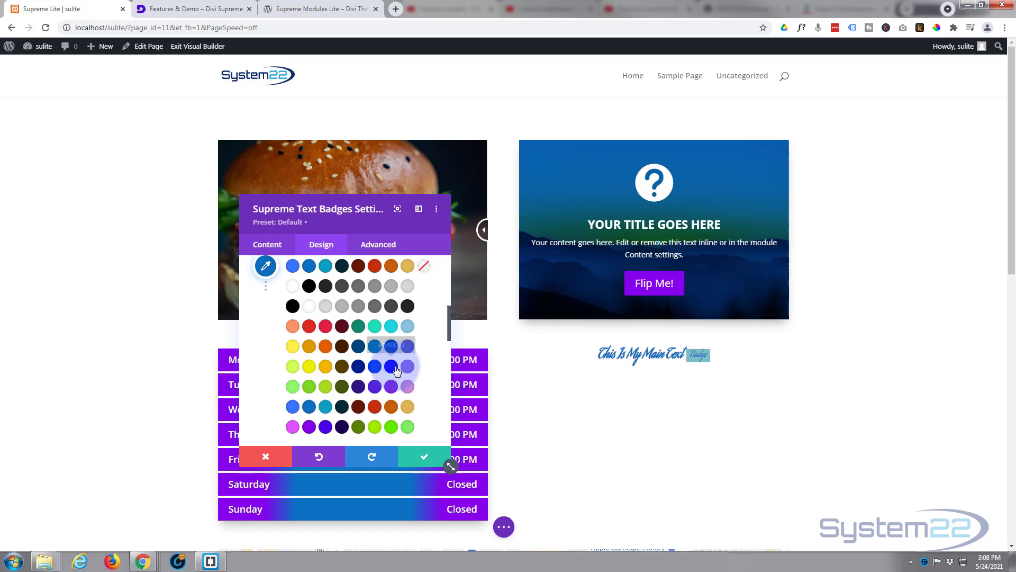
{"action": "left_click", "coordinate": [344, 374]}
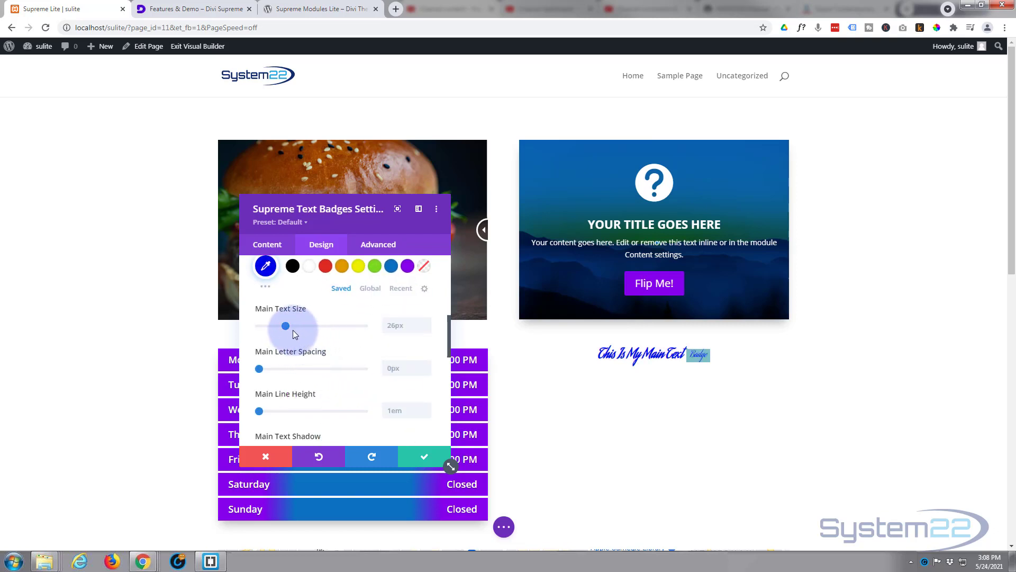
Enlarge the main text to 42px, keeping the line height at 1em
{"action": "left_click_drag", "start_coordinate": [286, 325], "coordinate": [304, 325]}
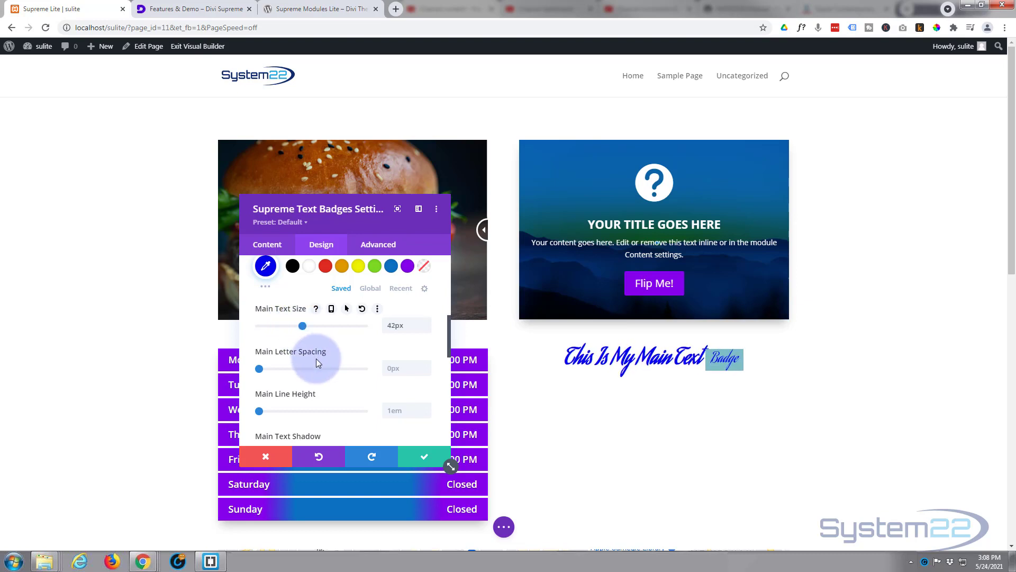
{"action": "scroll", "coordinate": [316, 358], "scroll_direction": "down", "scroll_amount": 1}
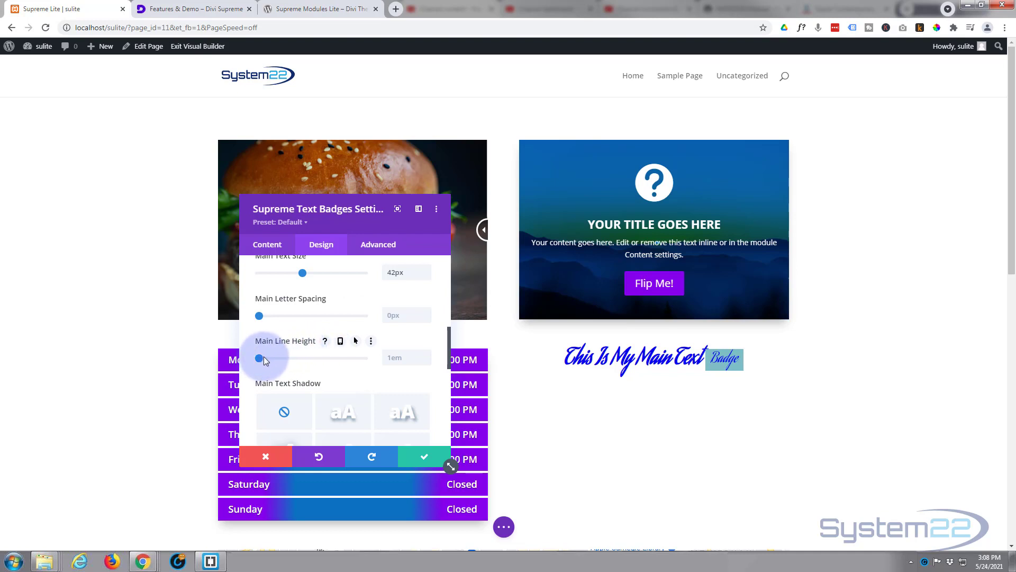
{"action": "left_click_drag", "start_coordinate": [264, 360], "coordinate": [243, 357]}
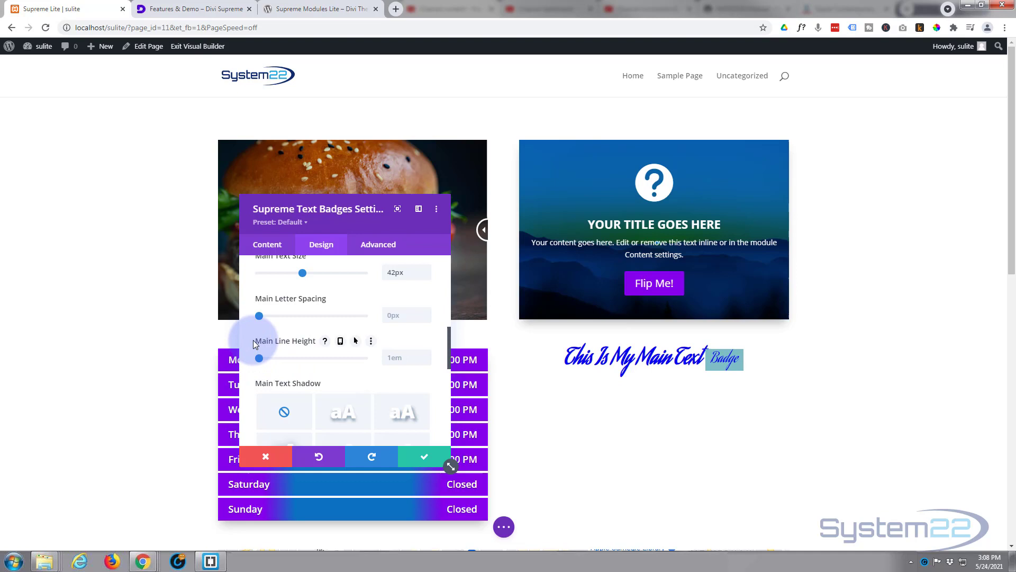
{"action": "scroll", "coordinate": [301, 357], "scroll_direction": "down", "scroll_amount": 1}
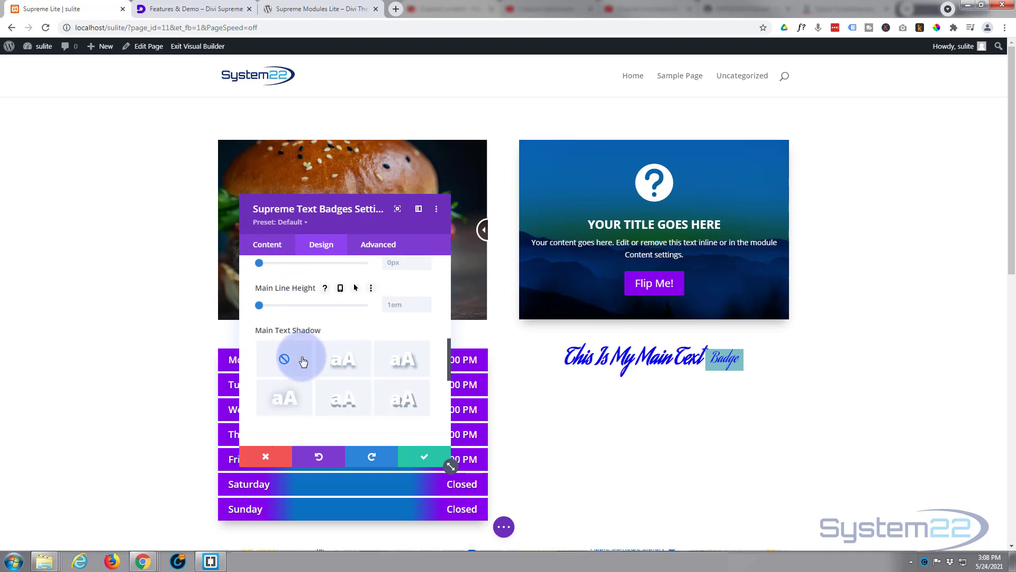
{"action": "scroll", "coordinate": [303, 350], "scroll_direction": "down", "scroll_amount": 2}
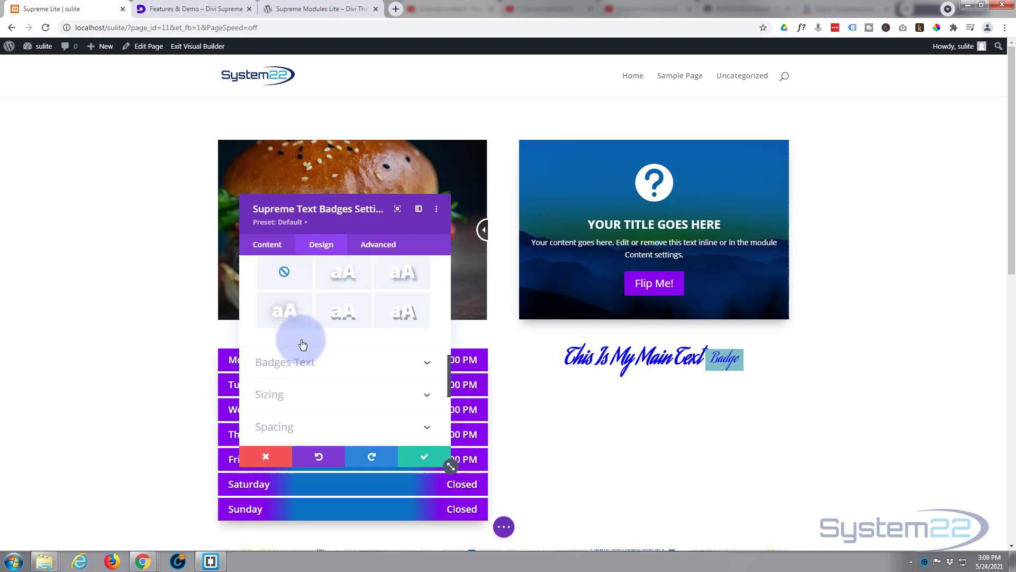
{"action": "scroll", "coordinate": [303, 344], "scroll_direction": "down", "scroll_amount": 1}
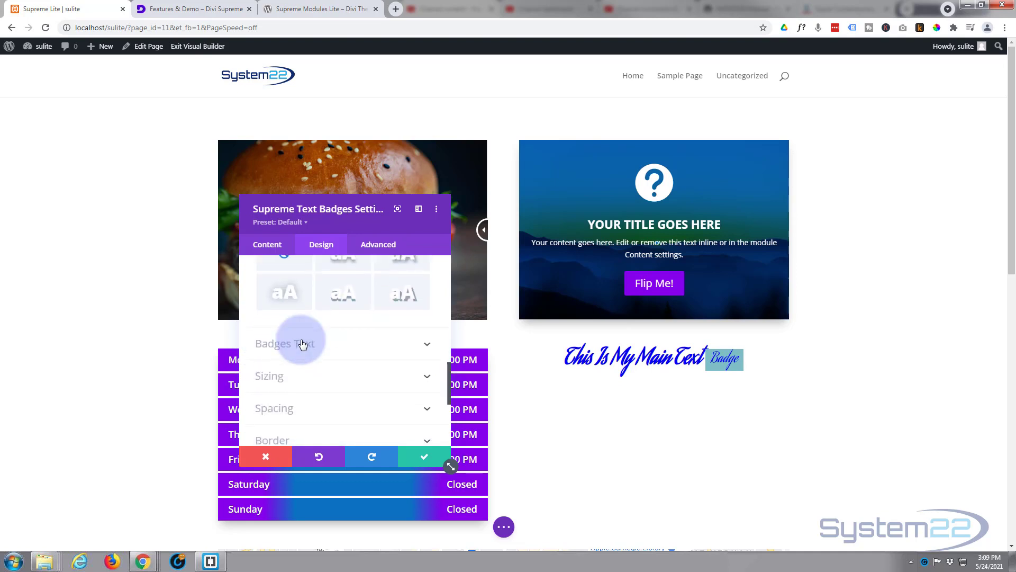
Give the badge a light green background and the Actor font
{"action": "left_click", "coordinate": [340, 351]}
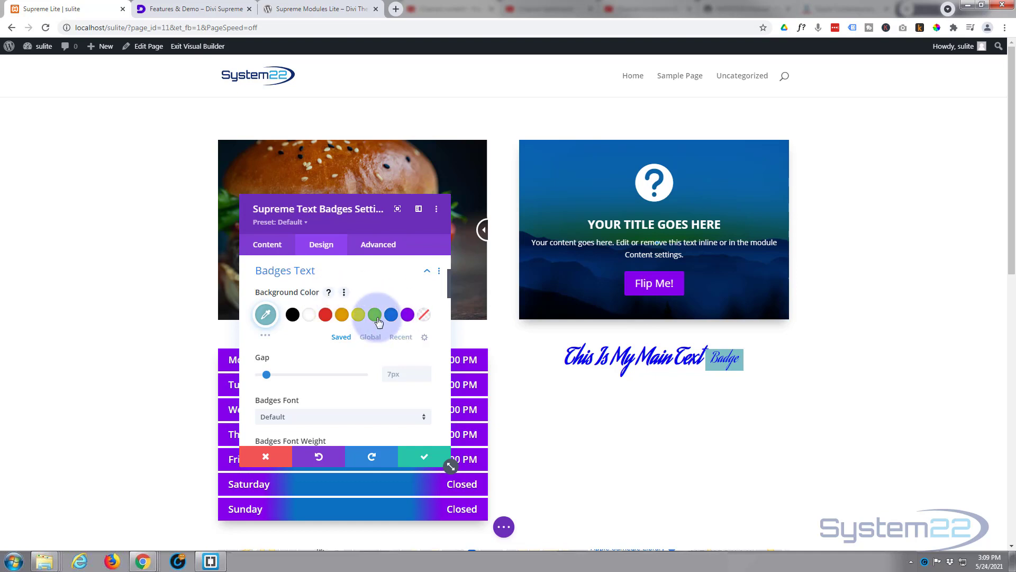
{"action": "left_click", "coordinate": [265, 338]}
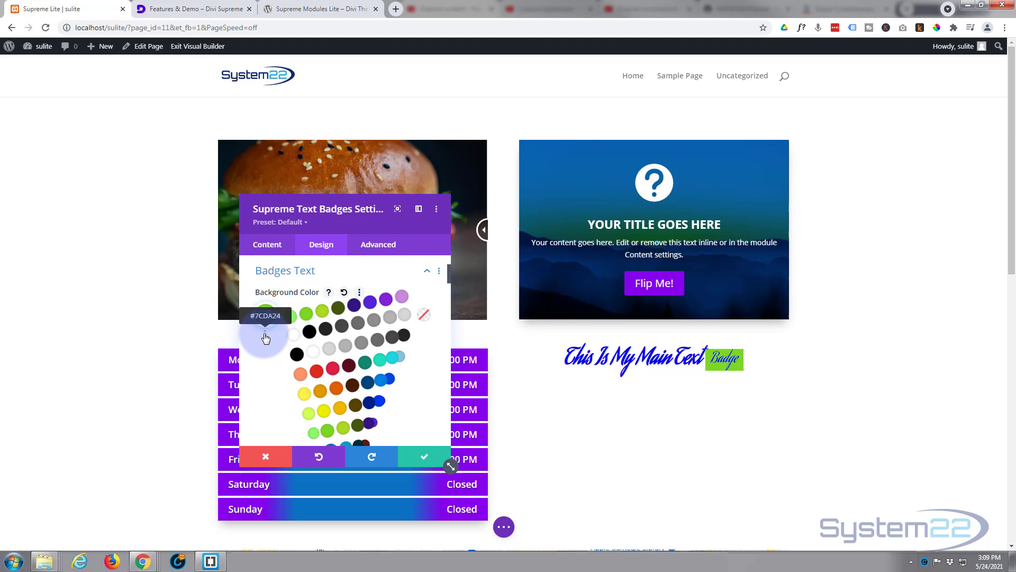
{"action": "scroll", "coordinate": [268, 341], "scroll_direction": "down", "scroll_amount": 2}
{"action": "left_click", "coordinate": [292, 328]}
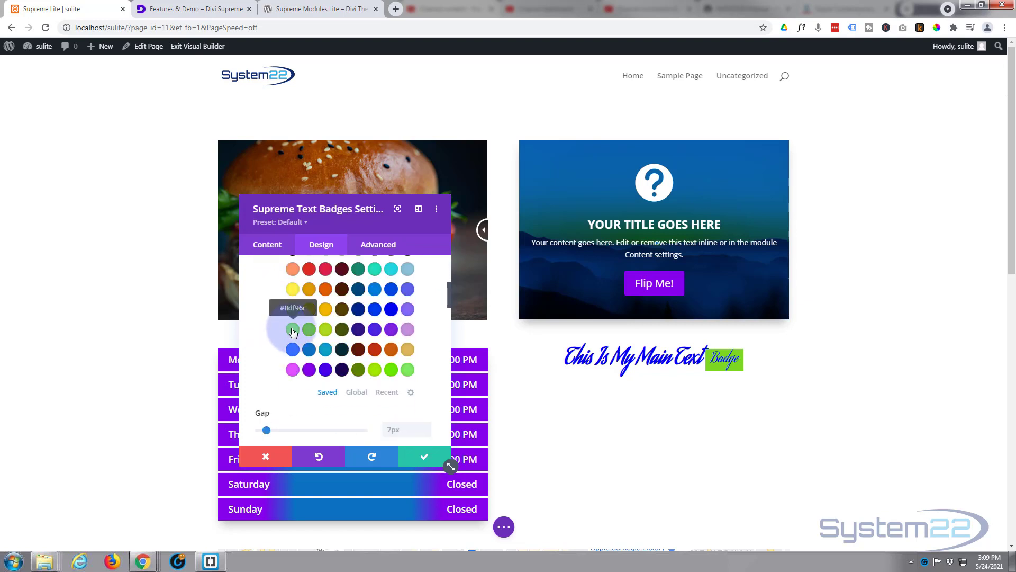
{"action": "scroll", "coordinate": [293, 332], "scroll_direction": "down", "scroll_amount": 3}
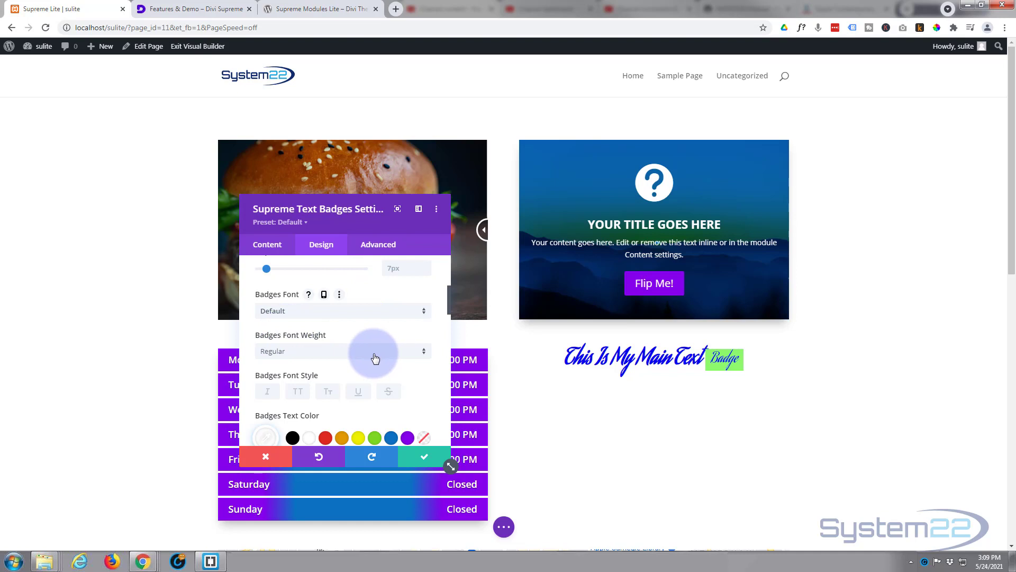
{"action": "left_click", "coordinate": [313, 312]}
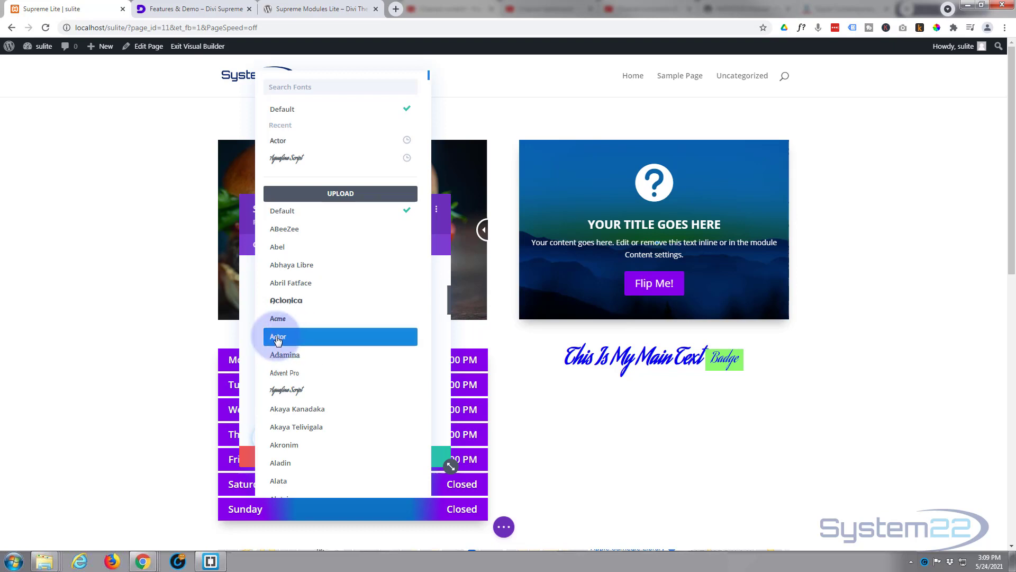
{"action": "left_click", "coordinate": [328, 339]}
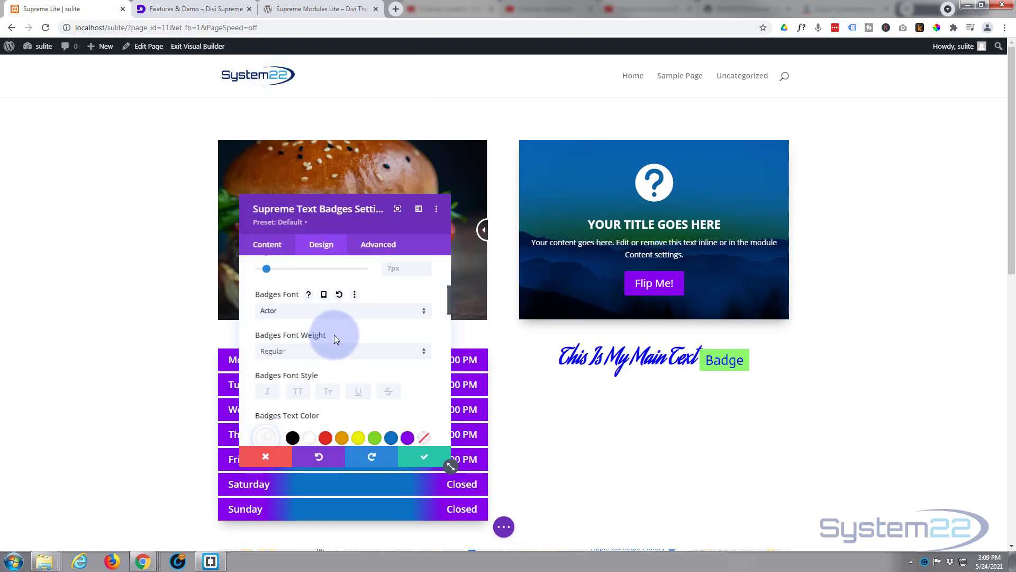
Make the badge text uppercase and apply the second text-shadow preset
{"action": "scroll", "coordinate": [335, 339], "scroll_direction": "down", "scroll_amount": 1}
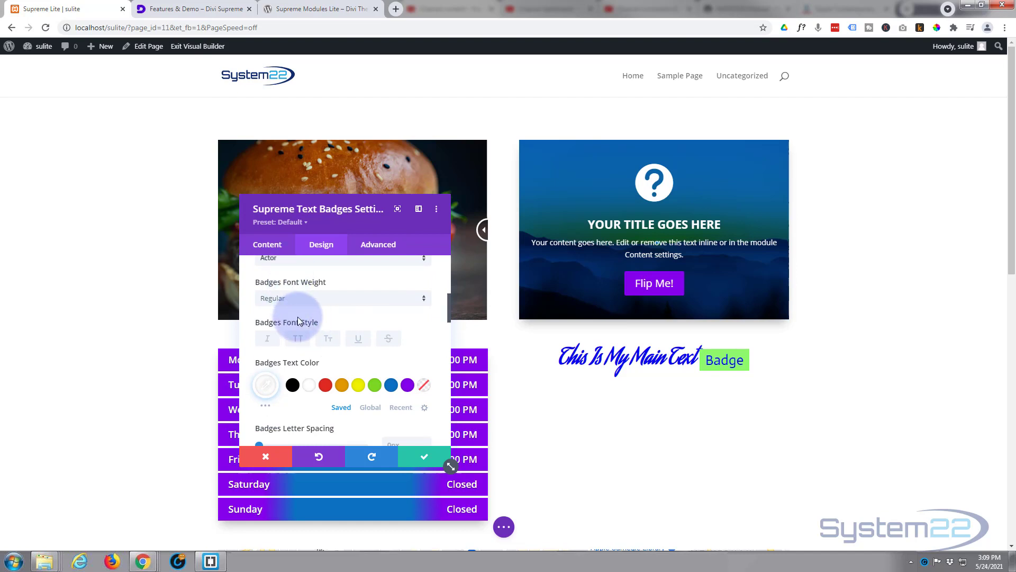
{"action": "scroll", "coordinate": [299, 321], "scroll_direction": "down", "scroll_amount": 1}
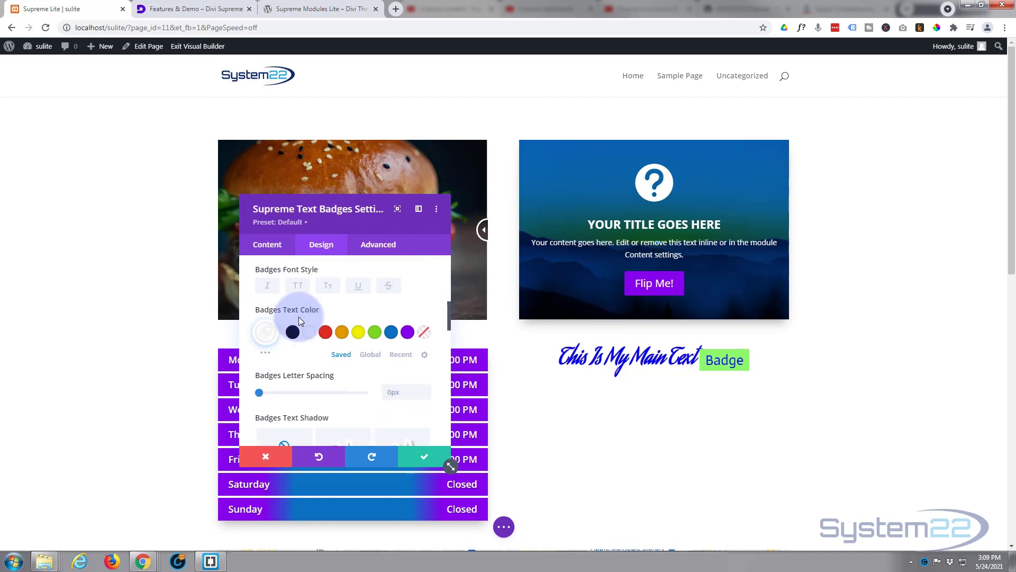
{"action": "left_click", "coordinate": [299, 286]}
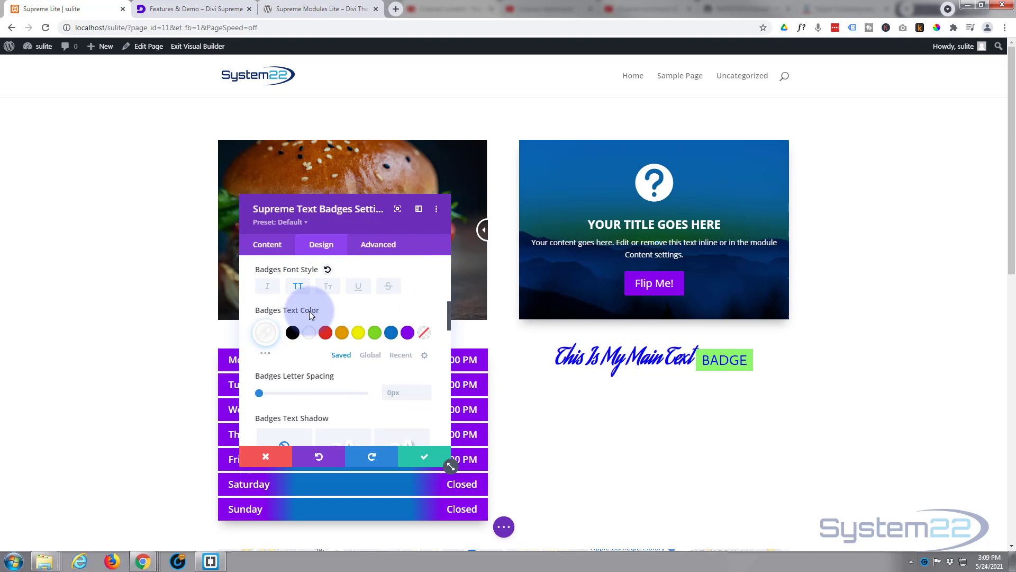
{"action": "scroll", "coordinate": [309, 310], "scroll_direction": "down", "scroll_amount": 2}
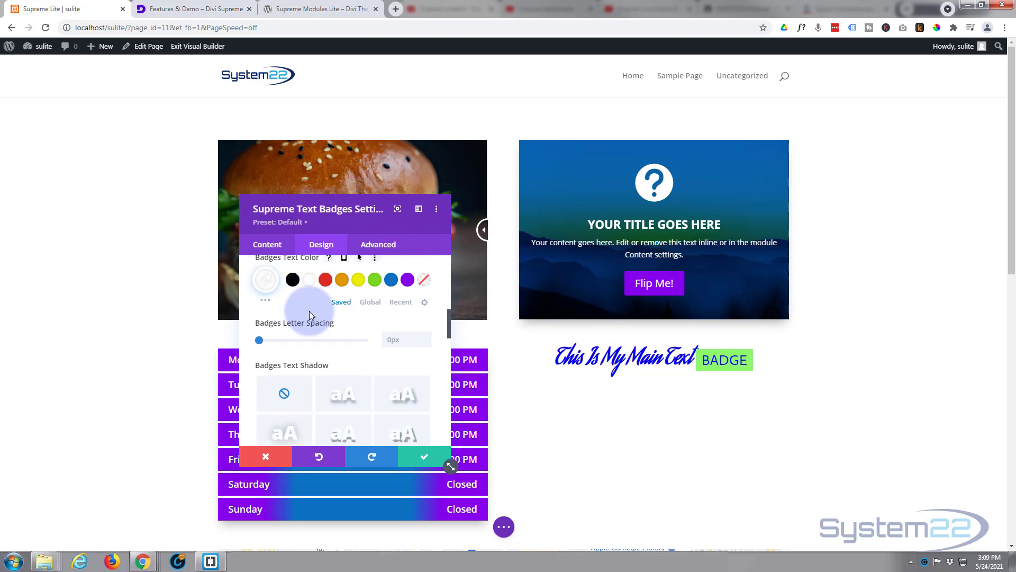
{"action": "left_click", "coordinate": [340, 342]}
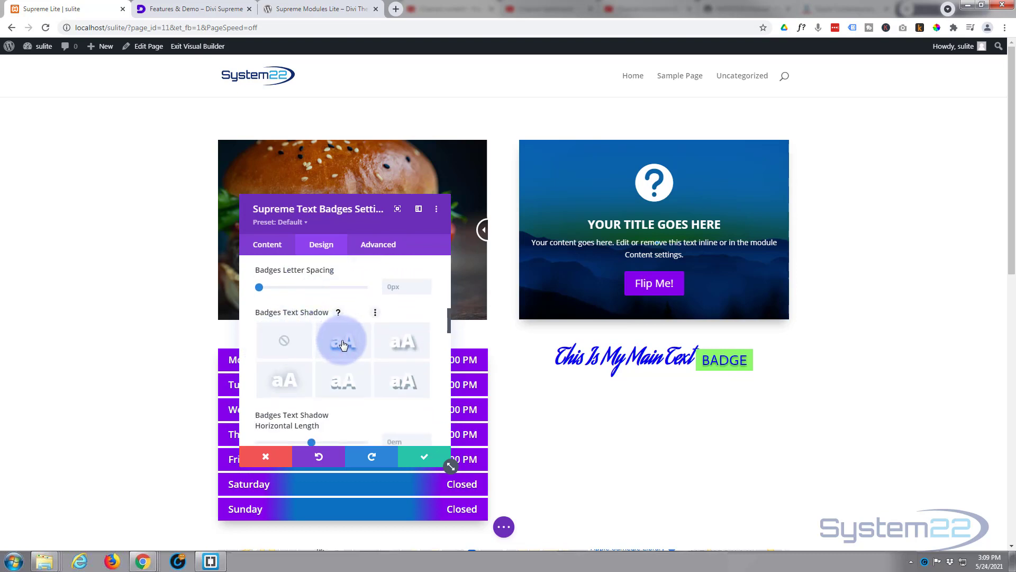
{"action": "scroll", "coordinate": [342, 344], "scroll_direction": "down", "scroll_amount": 3}
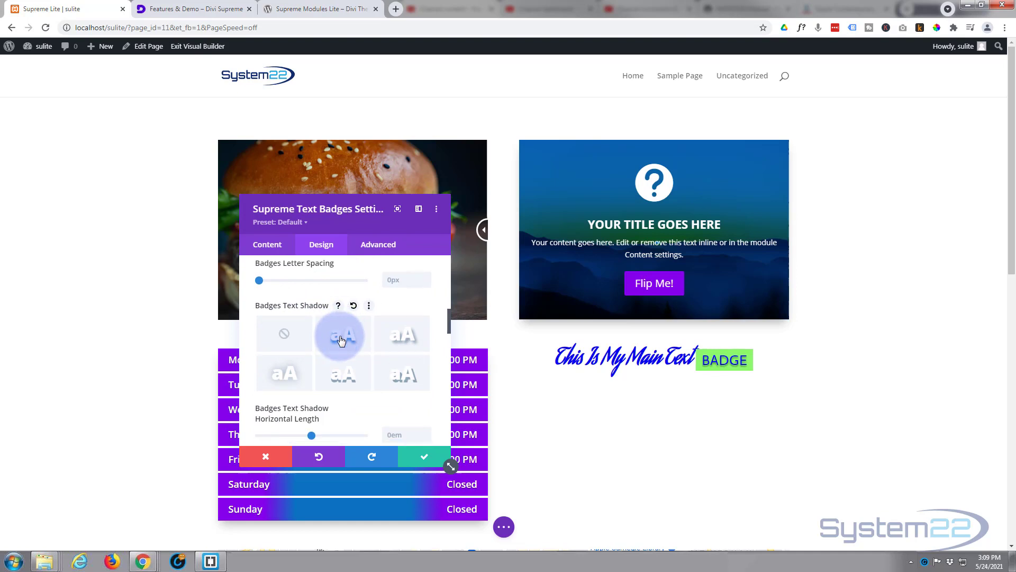
Try 5px rounded badge corners, then set all badge corners to 0px
{"action": "scroll", "coordinate": [341, 341], "scroll_direction": "down", "scroll_amount": 5}
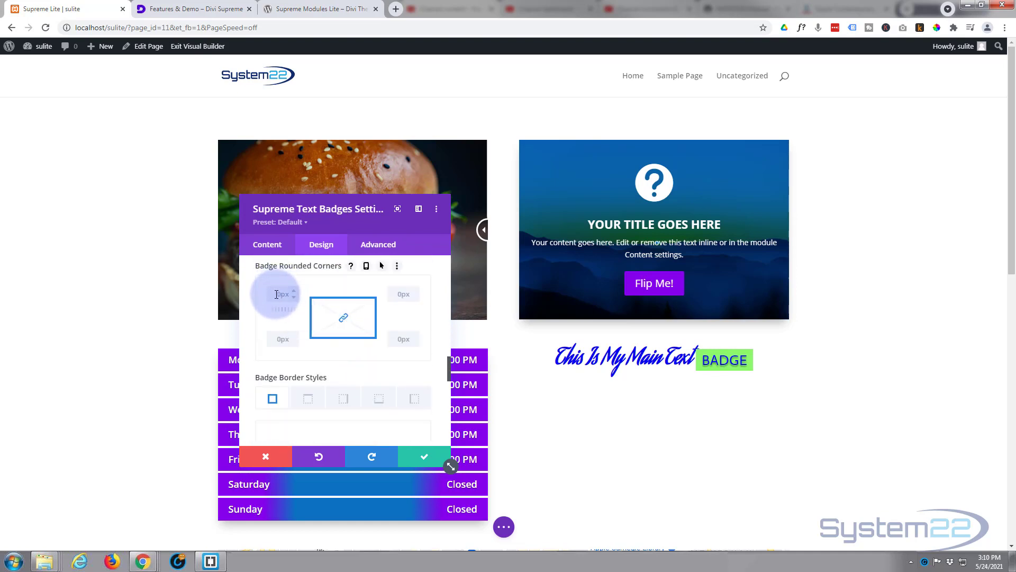
{"action": "type", "text": "5"}
{"action": "left_click", "coordinate": [343, 318]}
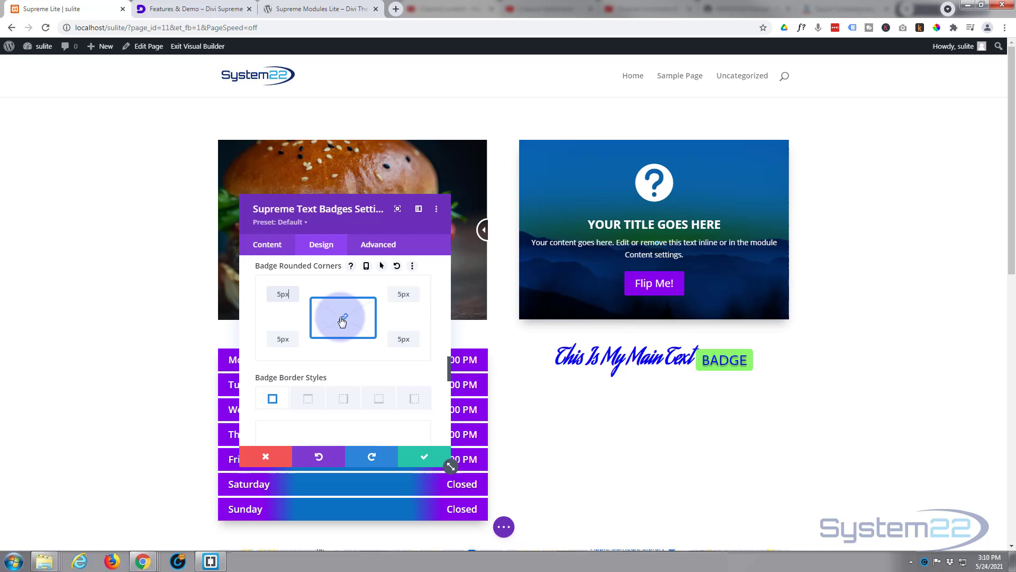
{"action": "left_click", "coordinate": [279, 293]}
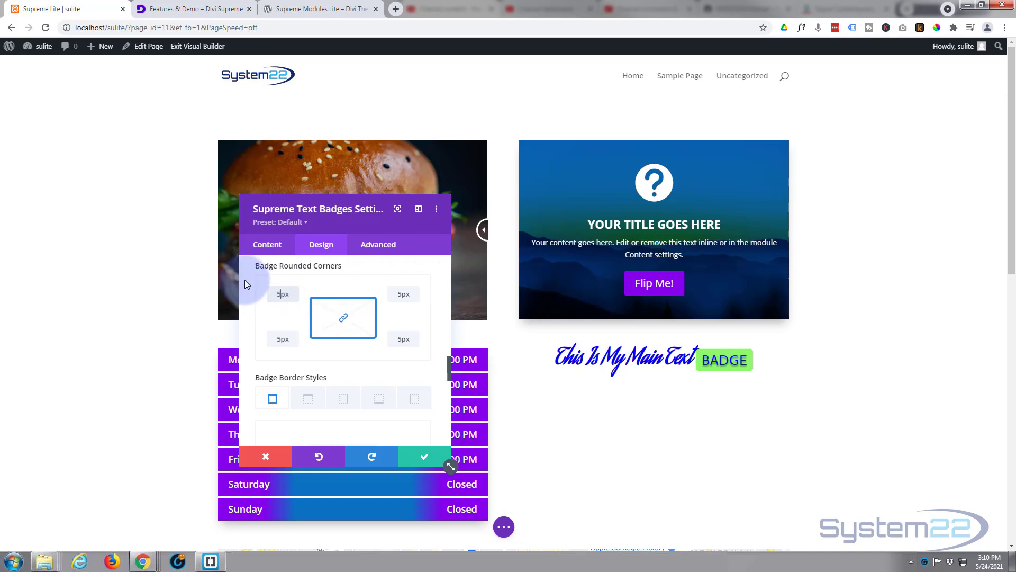
{"action": "type", "text": "0"}
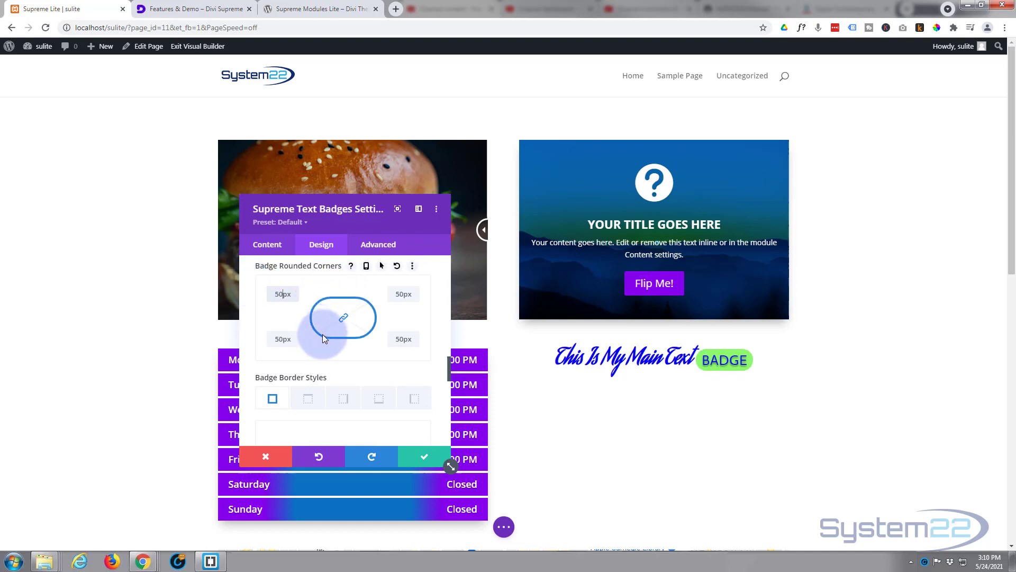
{"action": "left_click", "coordinate": [278, 294]}
{"action": "double_click", "coordinate": [290, 294]}
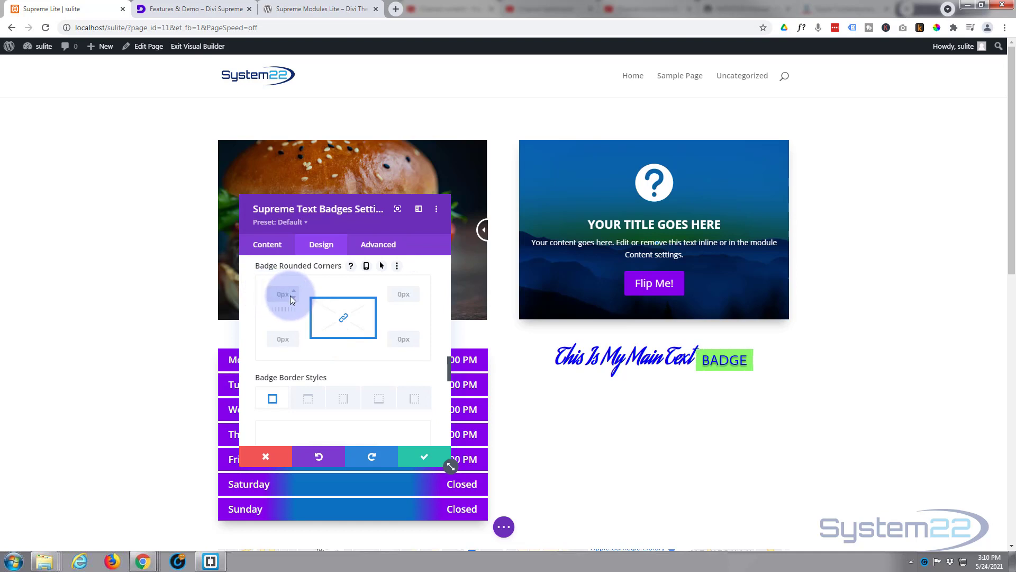
Try a 1px badge border, then set the border width back to 0px
{"action": "scroll", "coordinate": [290, 295], "scroll_direction": "down", "scroll_amount": 3}
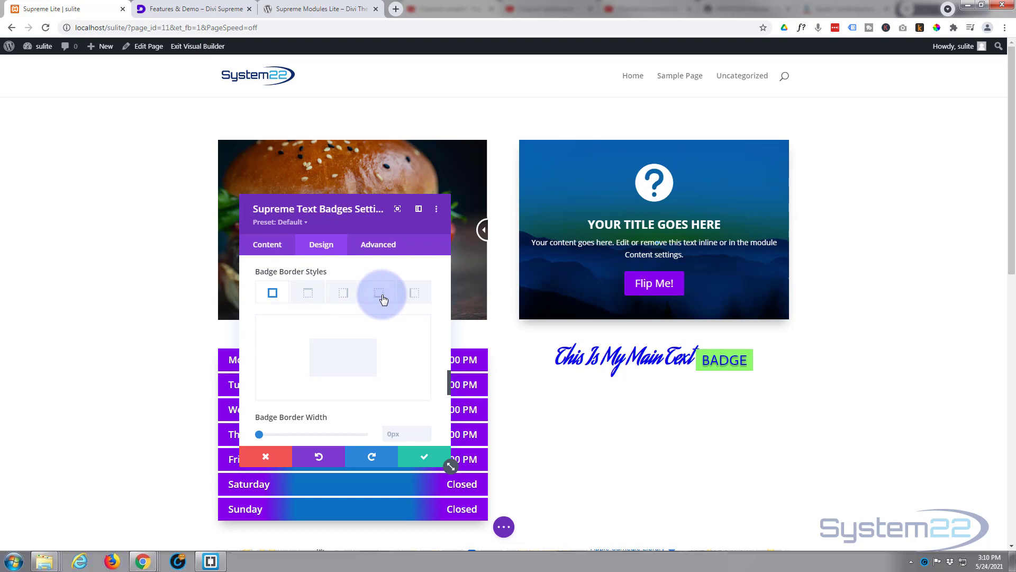
{"action": "scroll", "coordinate": [418, 298], "scroll_direction": "down", "scroll_amount": 2}
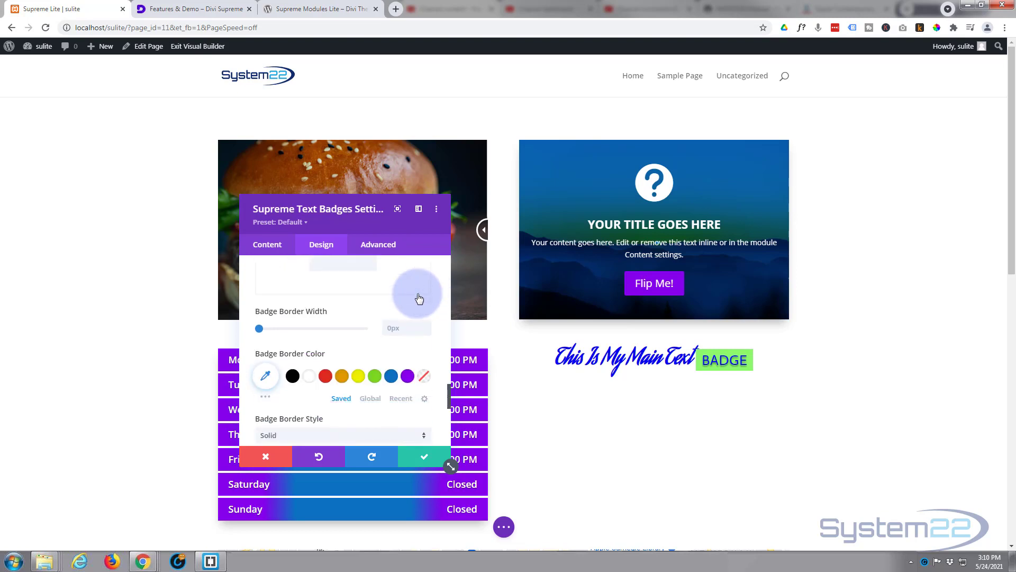
{"action": "left_click", "coordinate": [427, 325]}
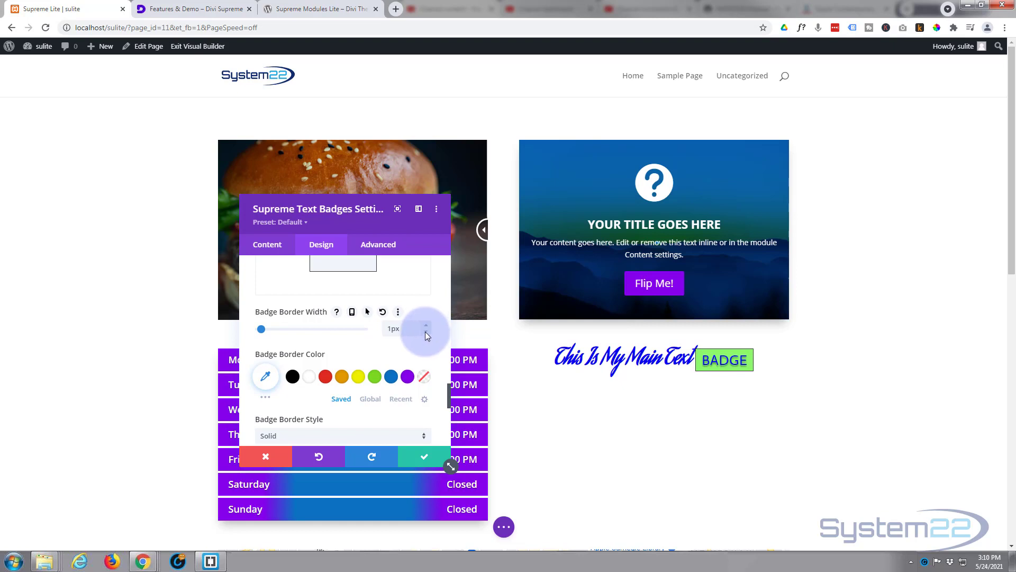
{"action": "left_click", "coordinate": [426, 333]}
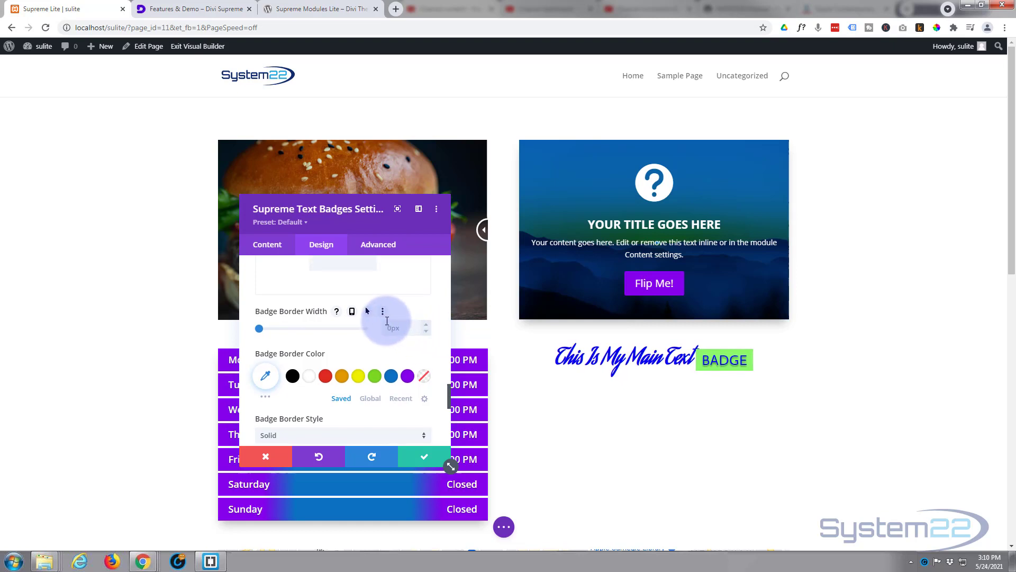
{"action": "scroll", "coordinate": [387, 321], "scroll_direction": "down", "scroll_amount": 1}
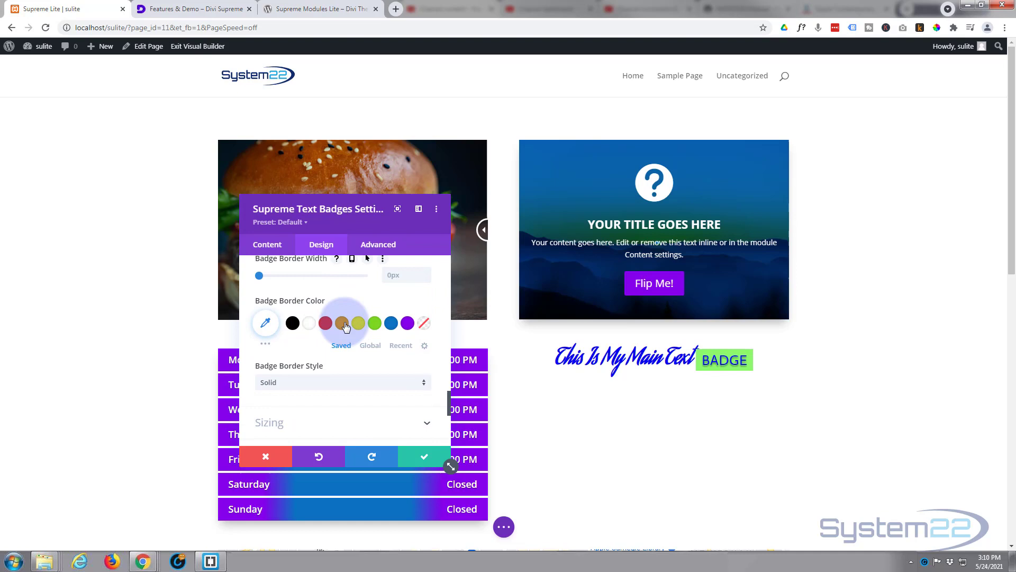
{"action": "scroll", "coordinate": [349, 325], "scroll_direction": "down", "scroll_amount": 2}
Try the module in Sizing at 58% width with centre, then right, alignment
{"action": "scroll", "coordinate": [349, 326], "scroll_direction": "down", "scroll_amount": 1}
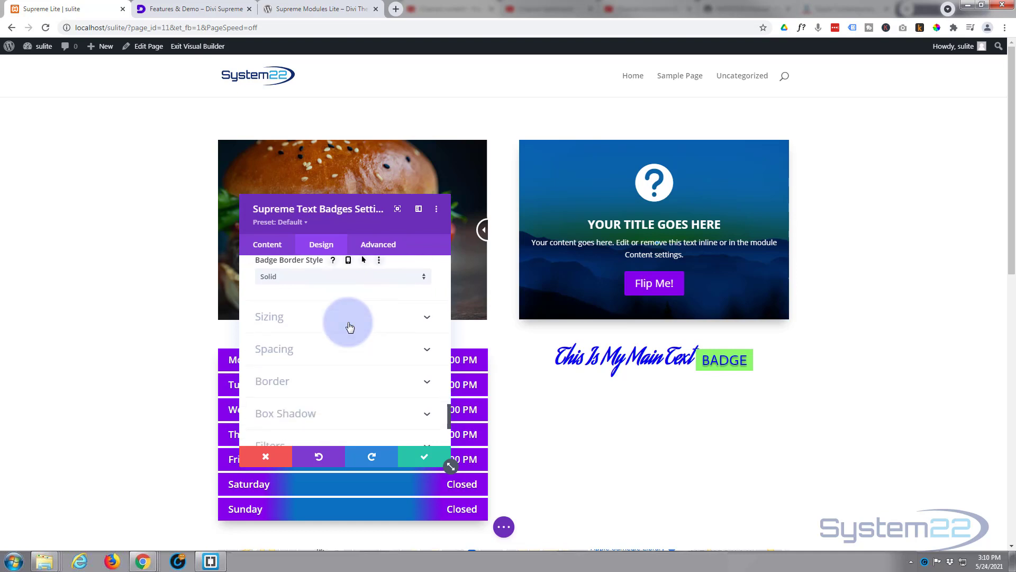
{"action": "left_click", "coordinate": [349, 325]}
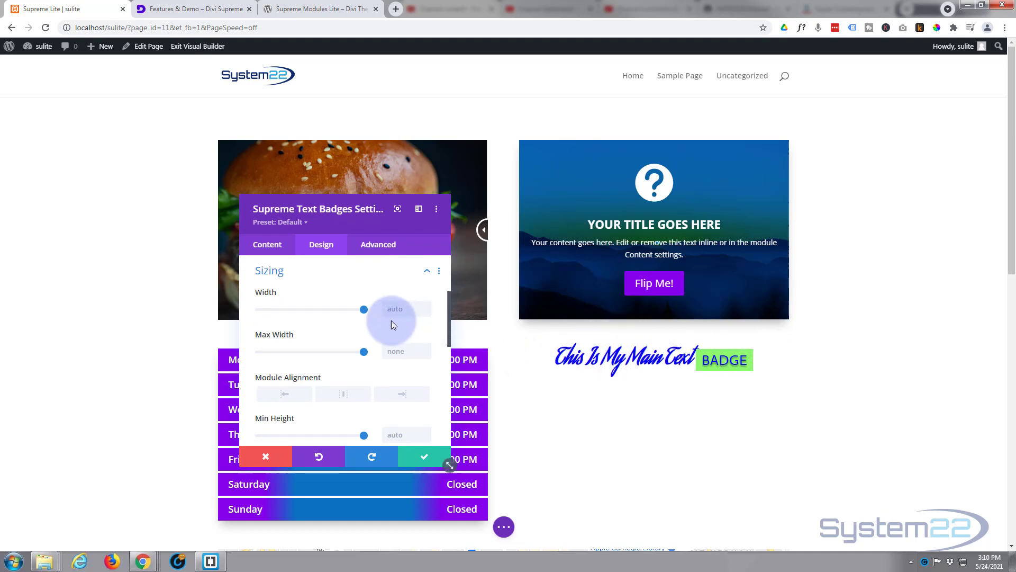
{"action": "left_click_drag", "start_coordinate": [364, 313], "coordinate": [320, 309]}
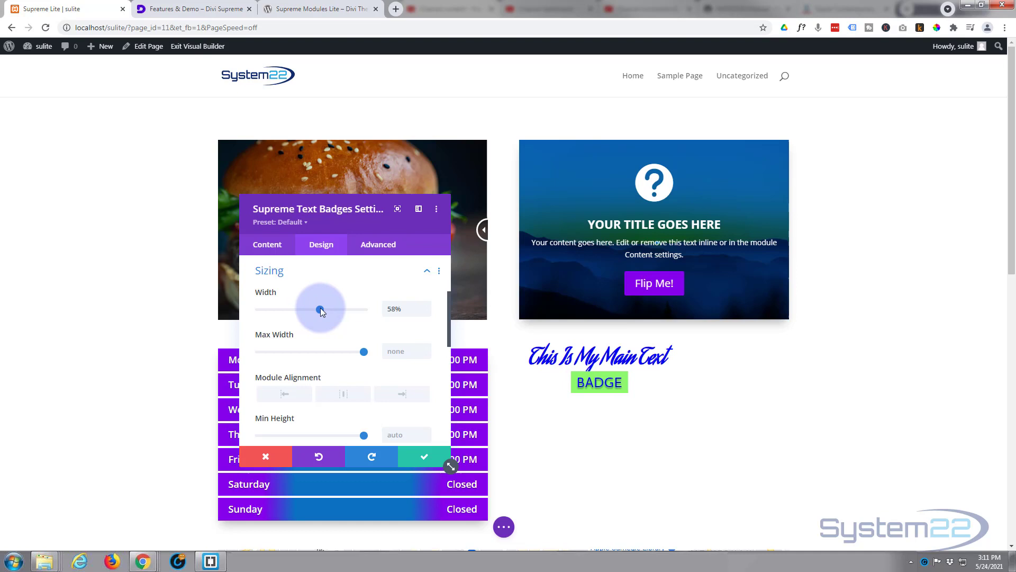
{"action": "left_click", "coordinate": [343, 395]}
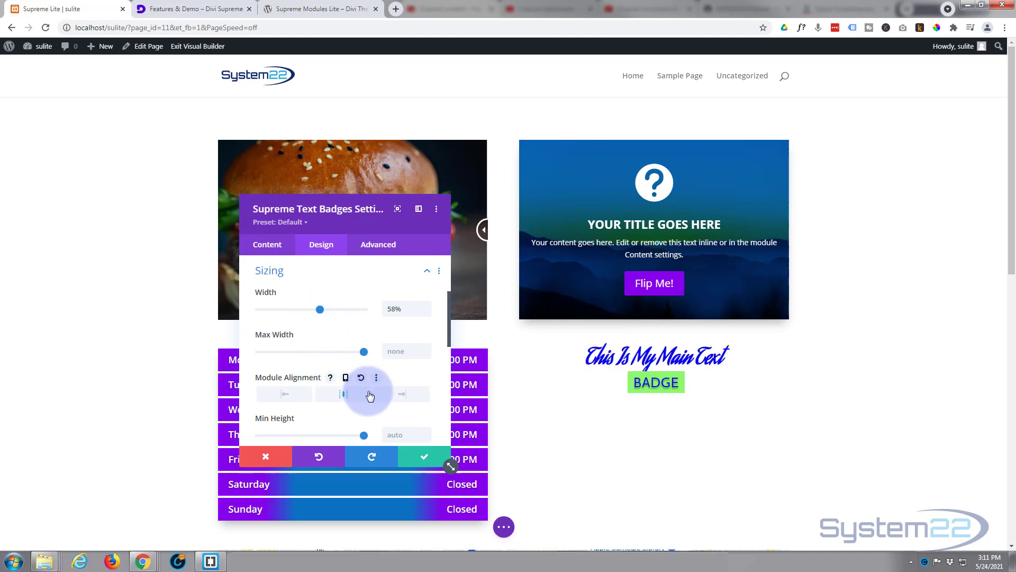
{"action": "left_click", "coordinate": [399, 394]}
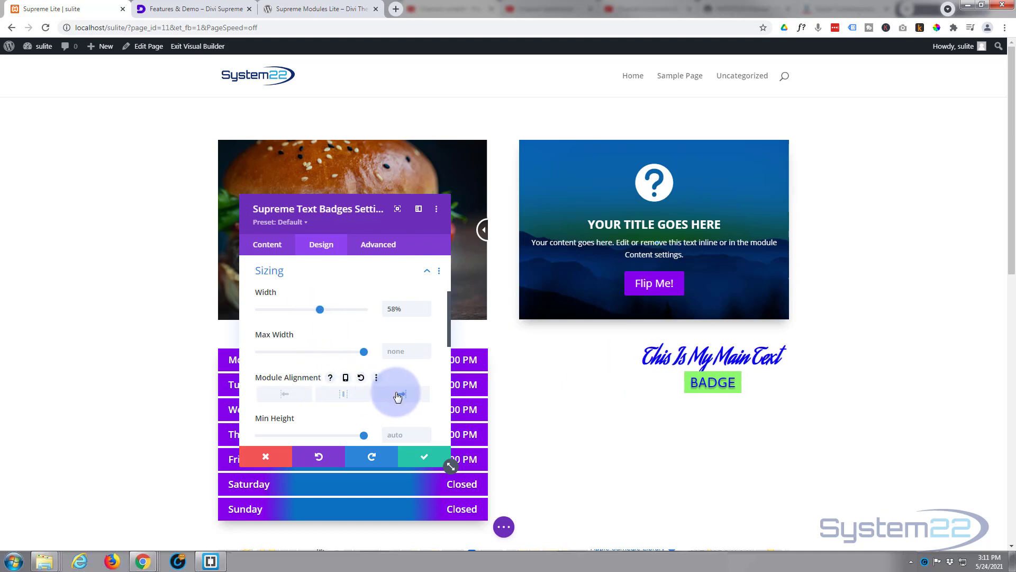
Set module alignment to left and width back to 100%
{"action": "left_click", "coordinate": [286, 395]}
{"action": "left_click_drag", "start_coordinate": [319, 308], "coordinate": [375, 313]}
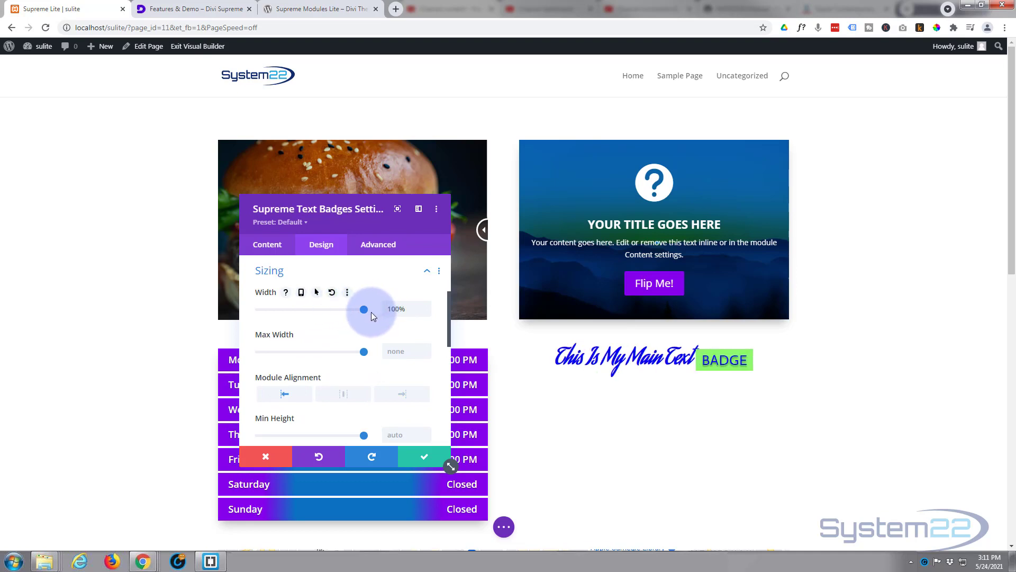
{"action": "scroll", "coordinate": [371, 315], "scroll_direction": "down", "scroll_amount": 4}
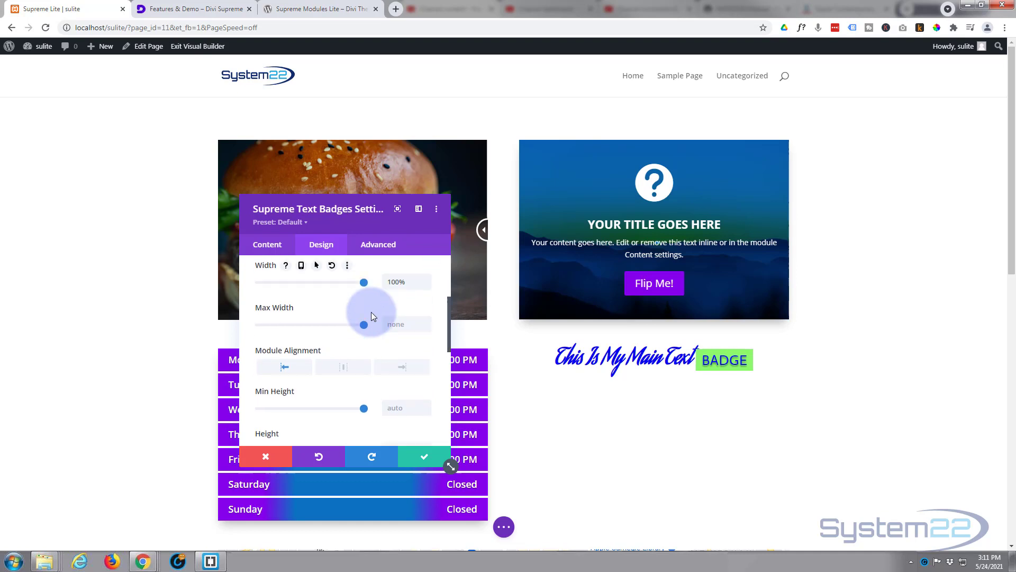
{"action": "scroll", "coordinate": [371, 312], "scroll_direction": "down", "scroll_amount": 1}
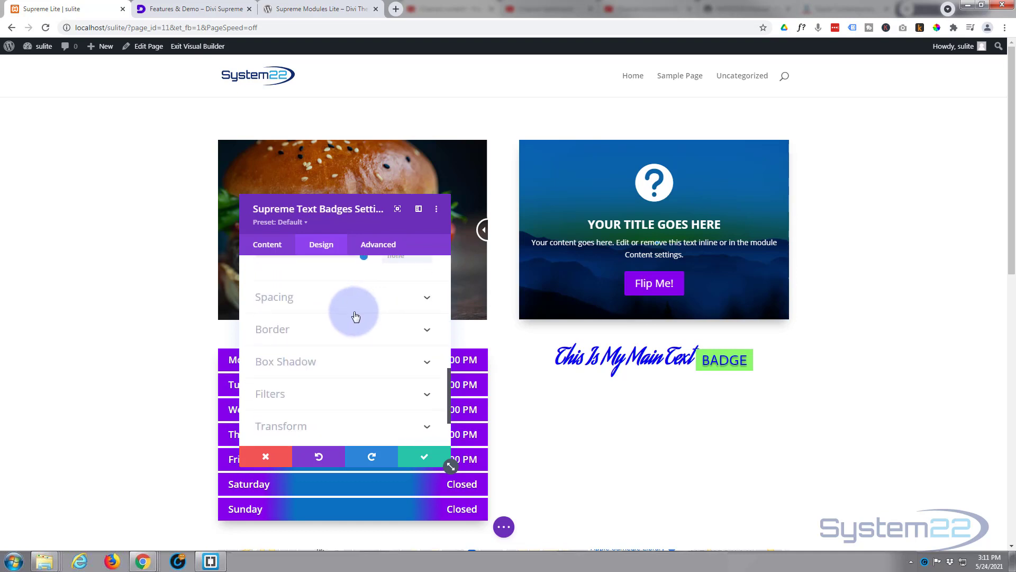
{"action": "left_click", "coordinate": [341, 299]}
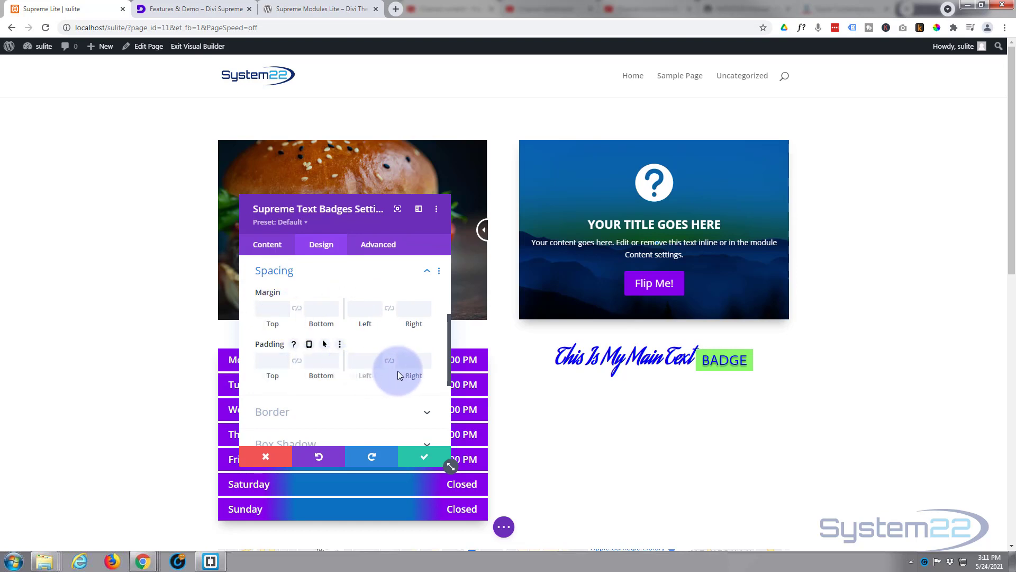
{"action": "scroll", "coordinate": [382, 369], "scroll_direction": "down", "scroll_amount": 2}
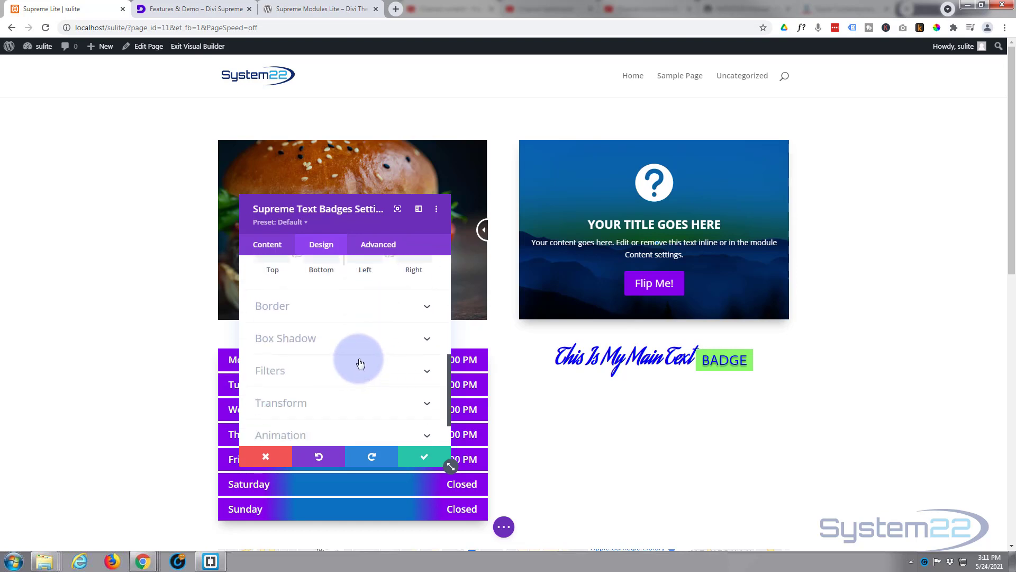
{"action": "scroll", "coordinate": [357, 363], "scroll_direction": "down", "scroll_amount": 1}
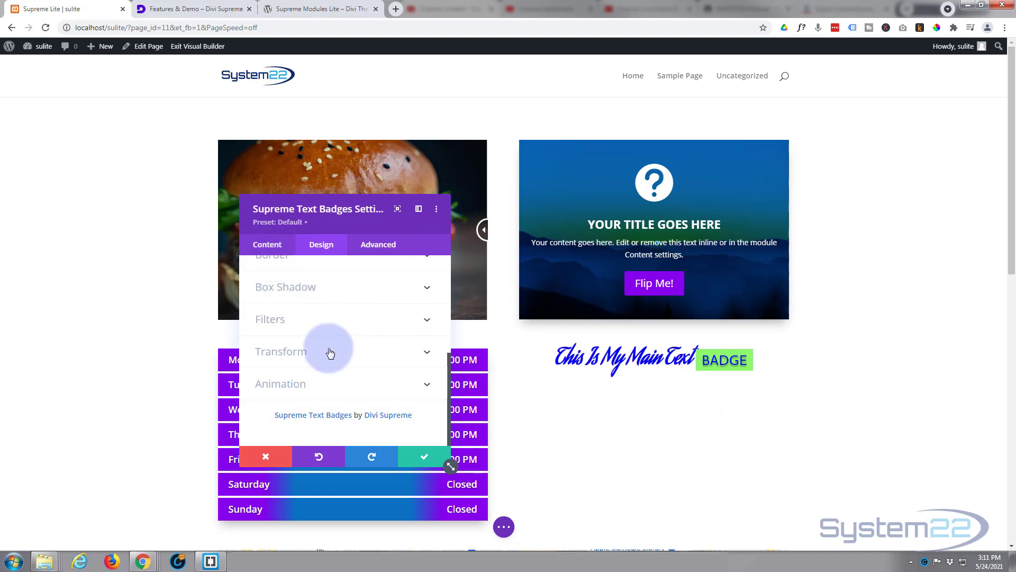
{"action": "scroll", "coordinate": [325, 410], "scroll_direction": "up", "scroll_amount": 3}
Increase the Badges Text gap from 7px to 42px
{"action": "scroll", "coordinate": [325, 407], "scroll_direction": "up", "scroll_amount": 2}
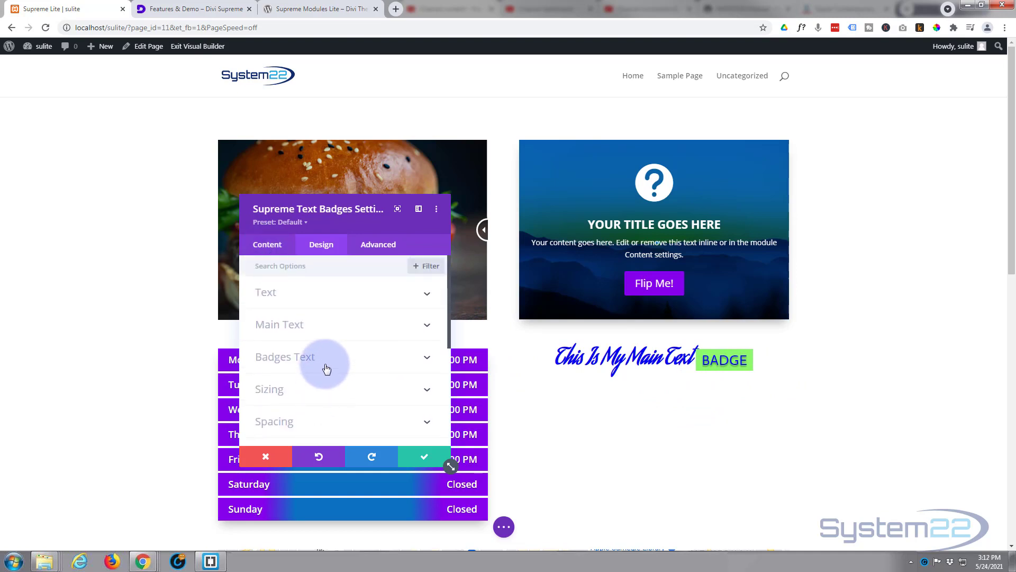
{"action": "left_click", "coordinate": [326, 362]}
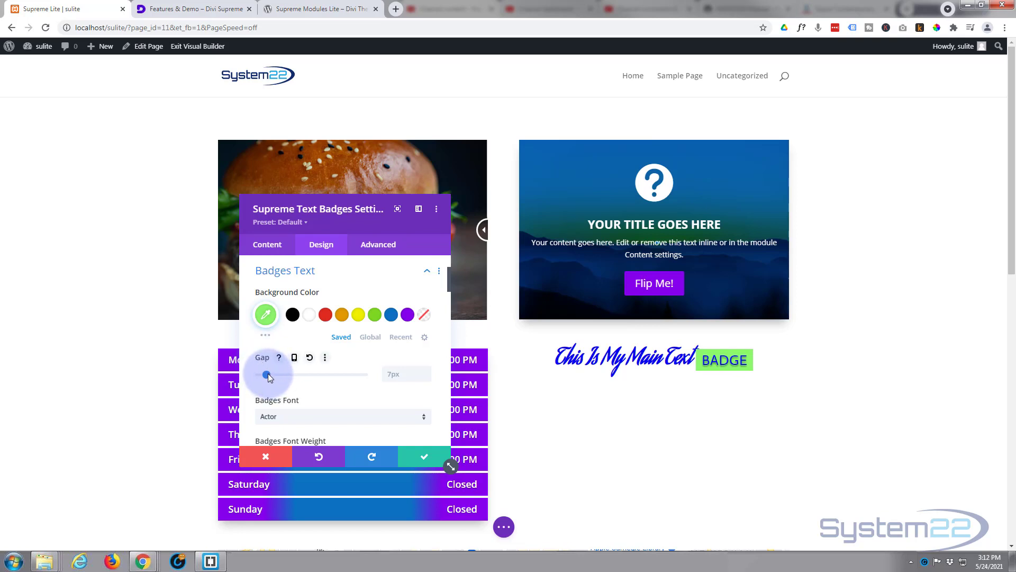
{"action": "left_click_drag", "start_coordinate": [268, 373], "coordinate": [304, 372]}
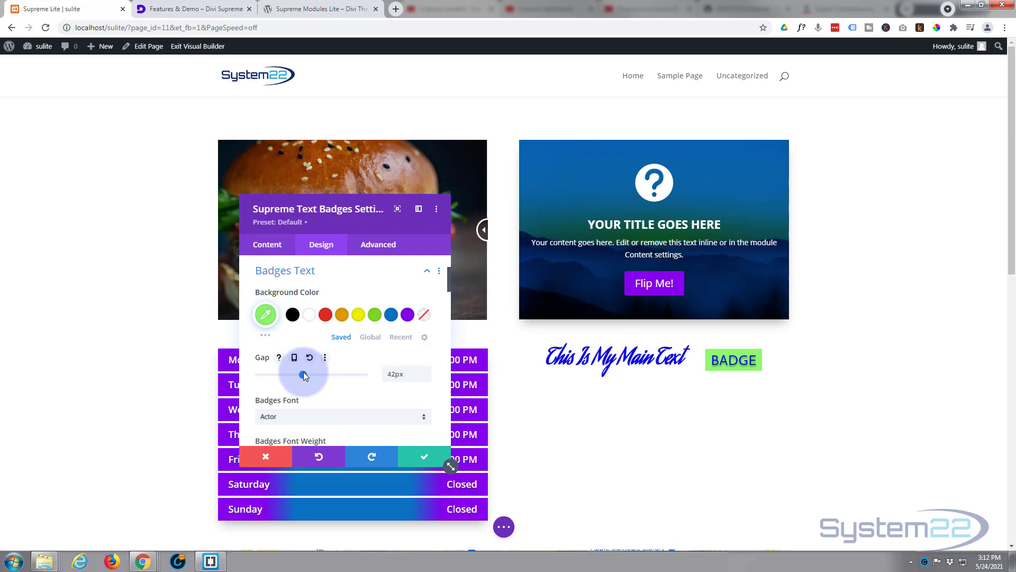
Confirm and close the badge module settings, then bring up the page-level builder actions
{"action": "left_click", "coordinate": [423, 454]}
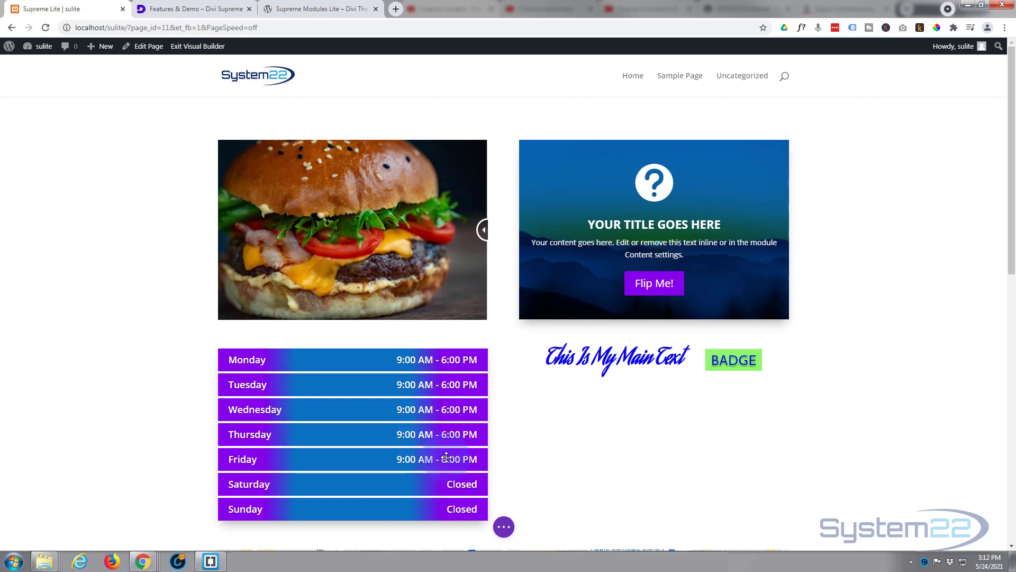
{"action": "left_click", "coordinate": [505, 529]}
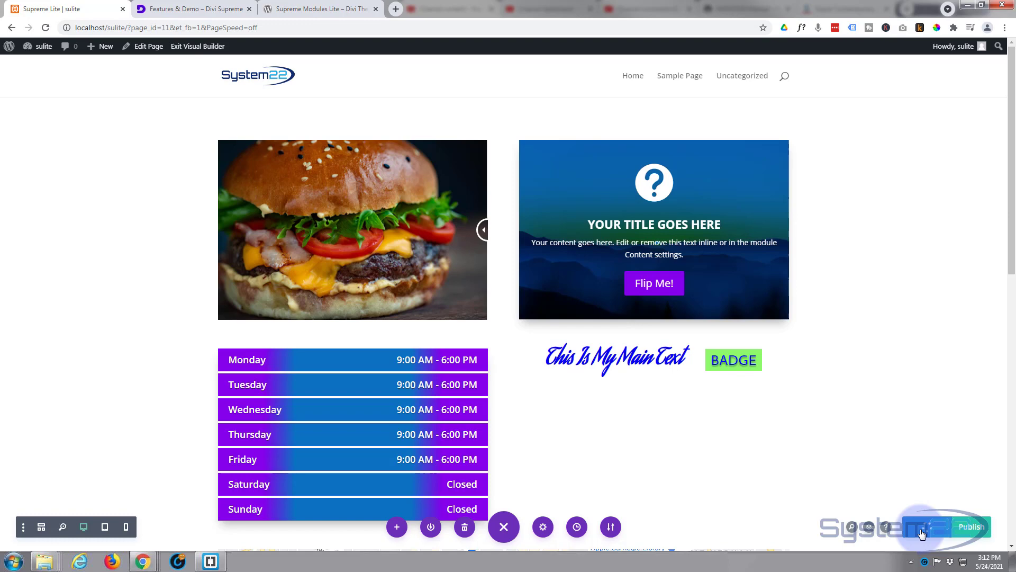
Exit the Visual Builder to view the live page on the front end
{"action": "left_click", "coordinate": [210, 49]}
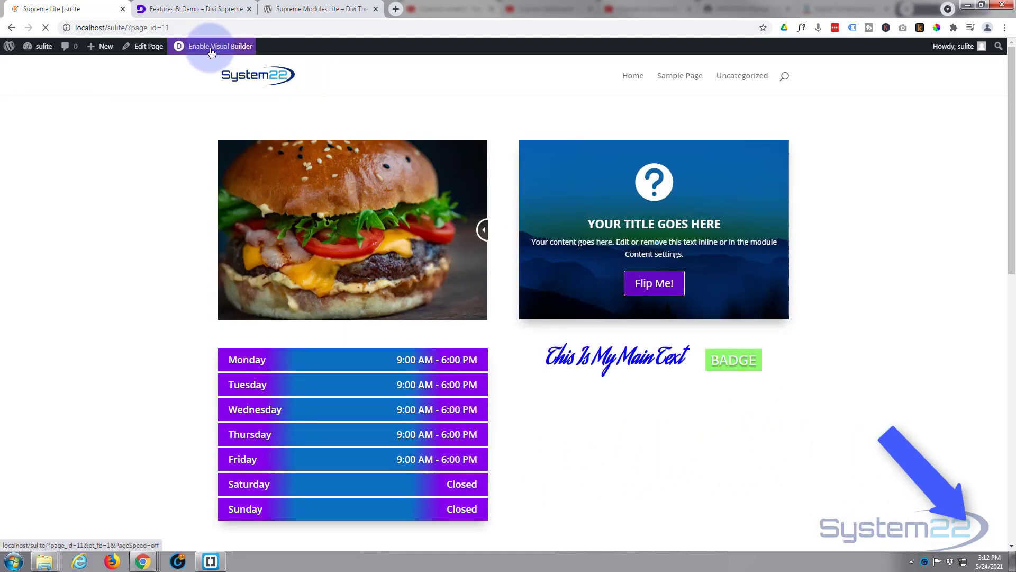